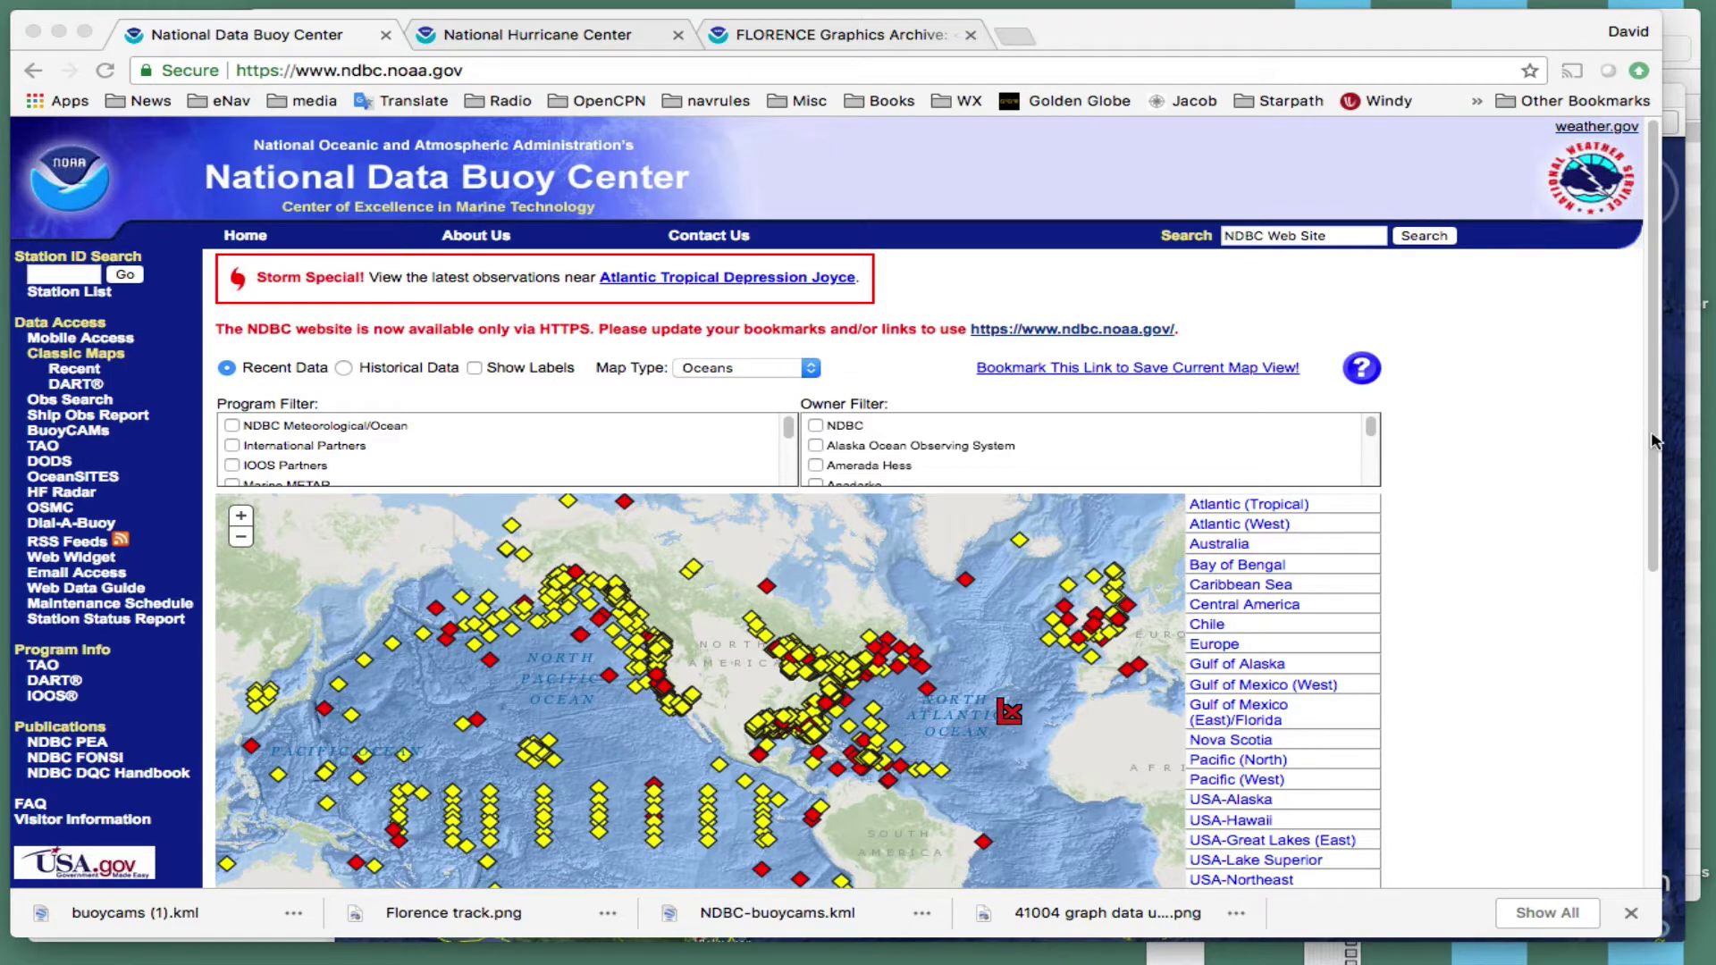
- Scroll to the top of the NDBC home page and deselect the address bar
drag(1650, 452, 1649, 537)
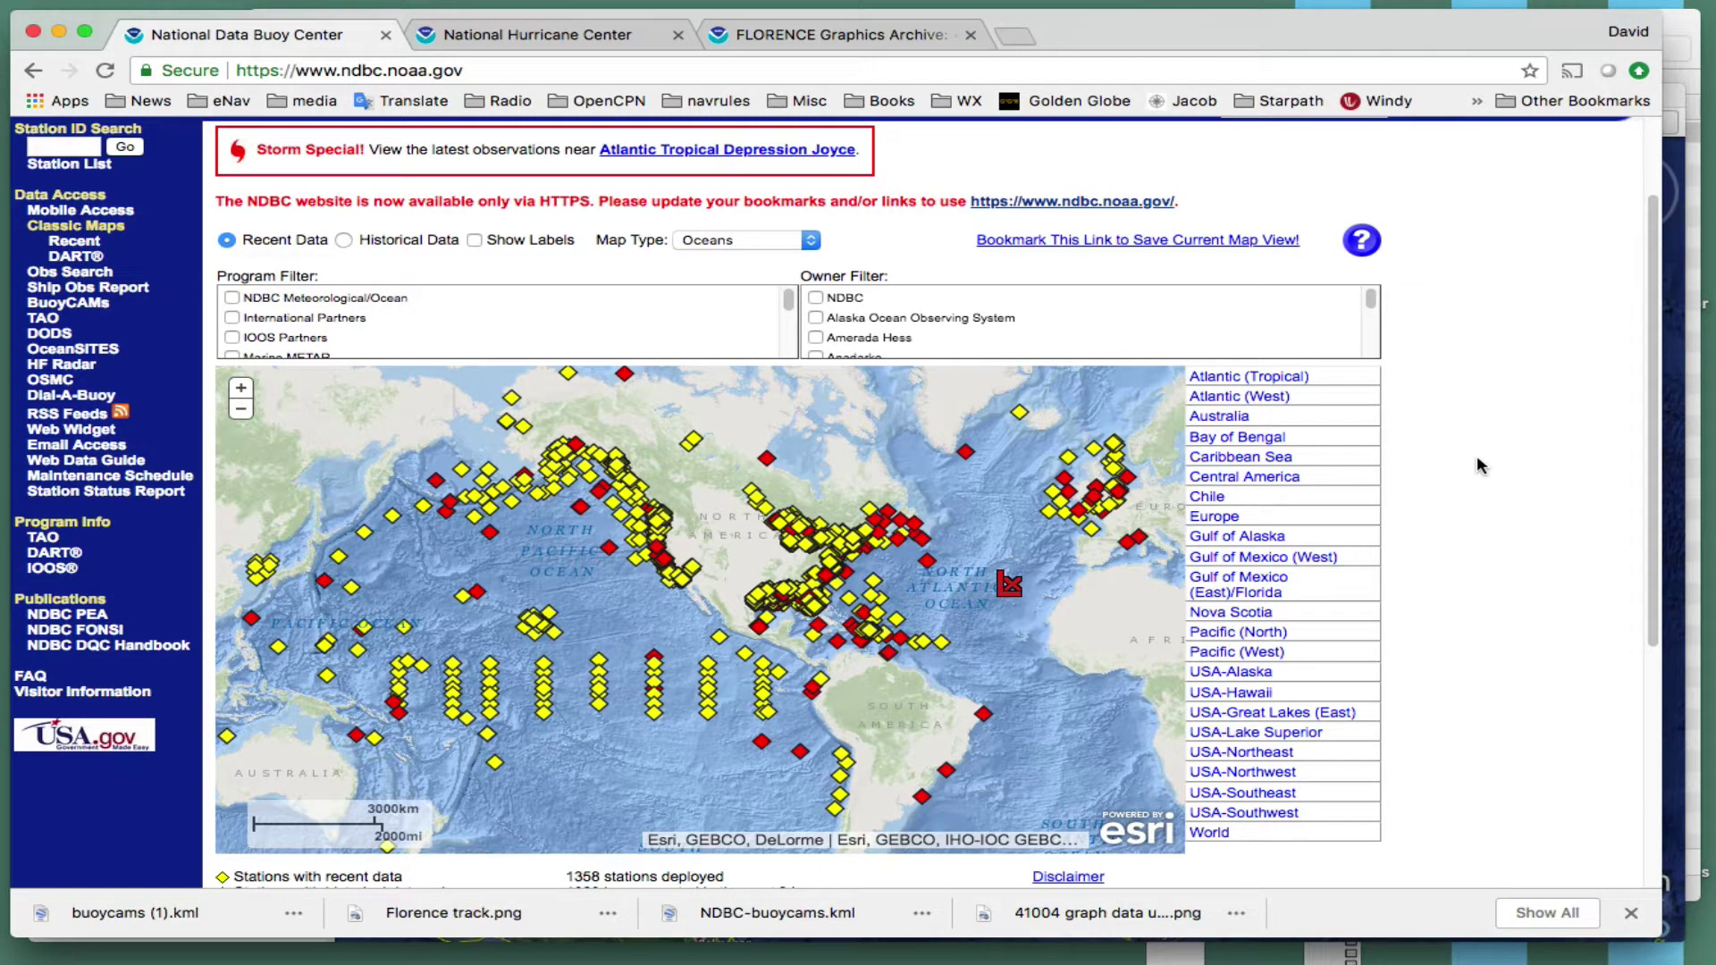
scroll(1476, 464, up, 1)
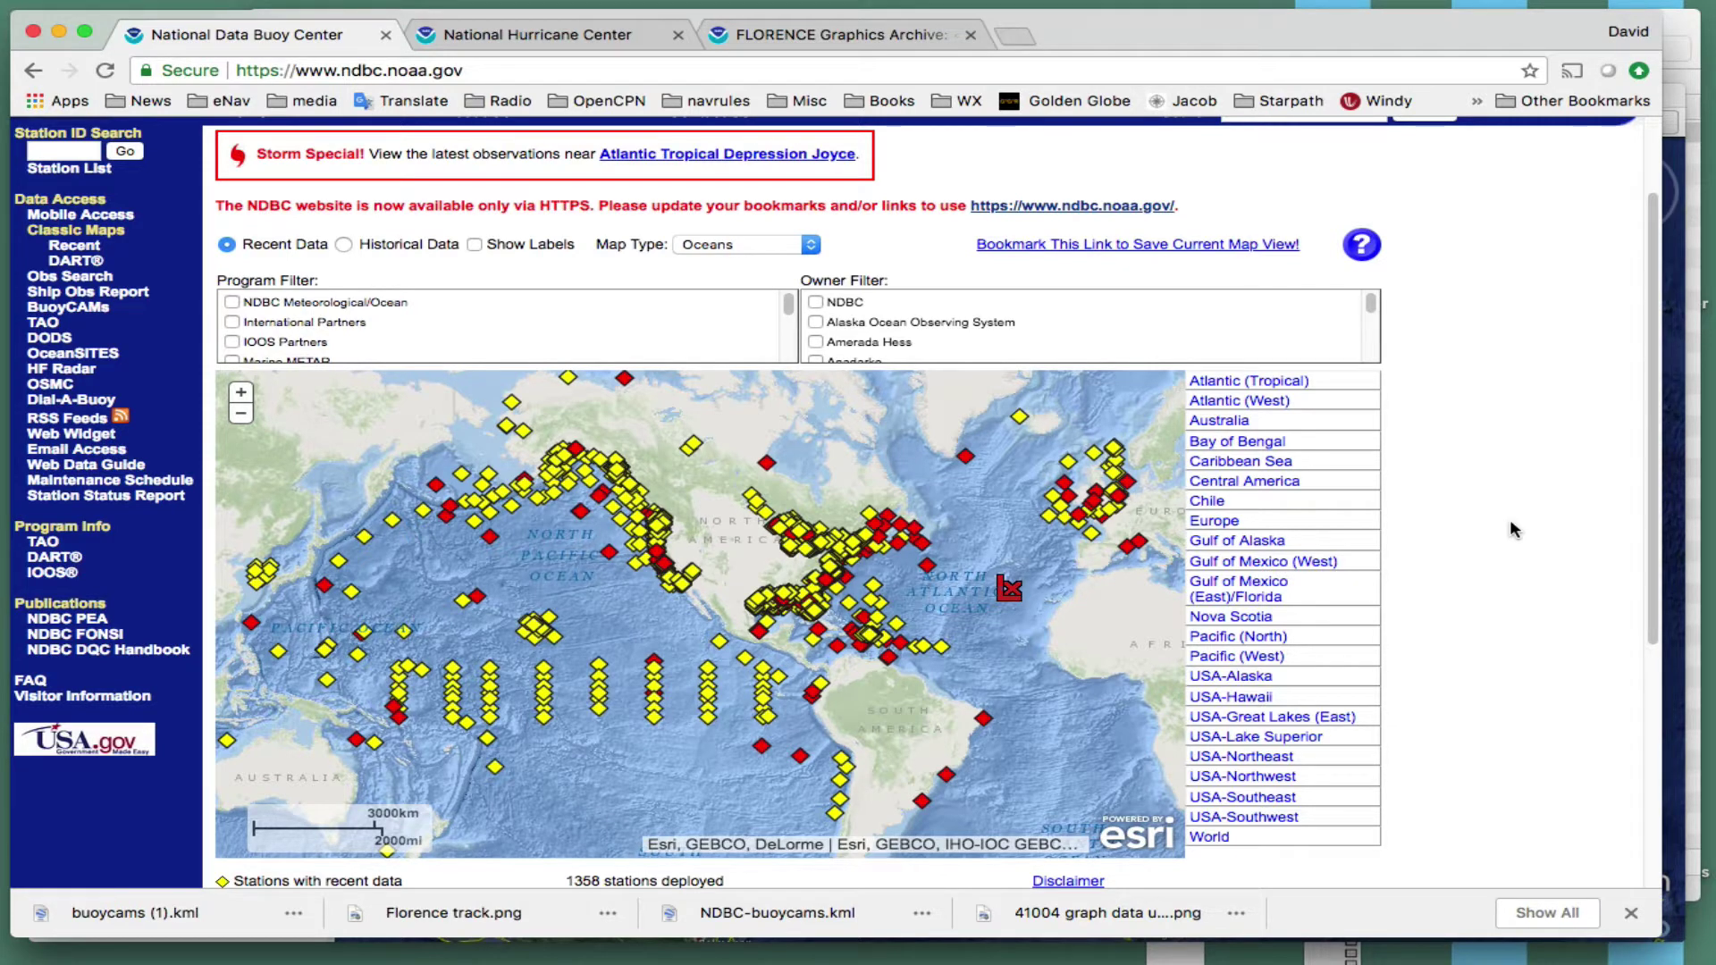
click(456, 76)
click(501, 69)
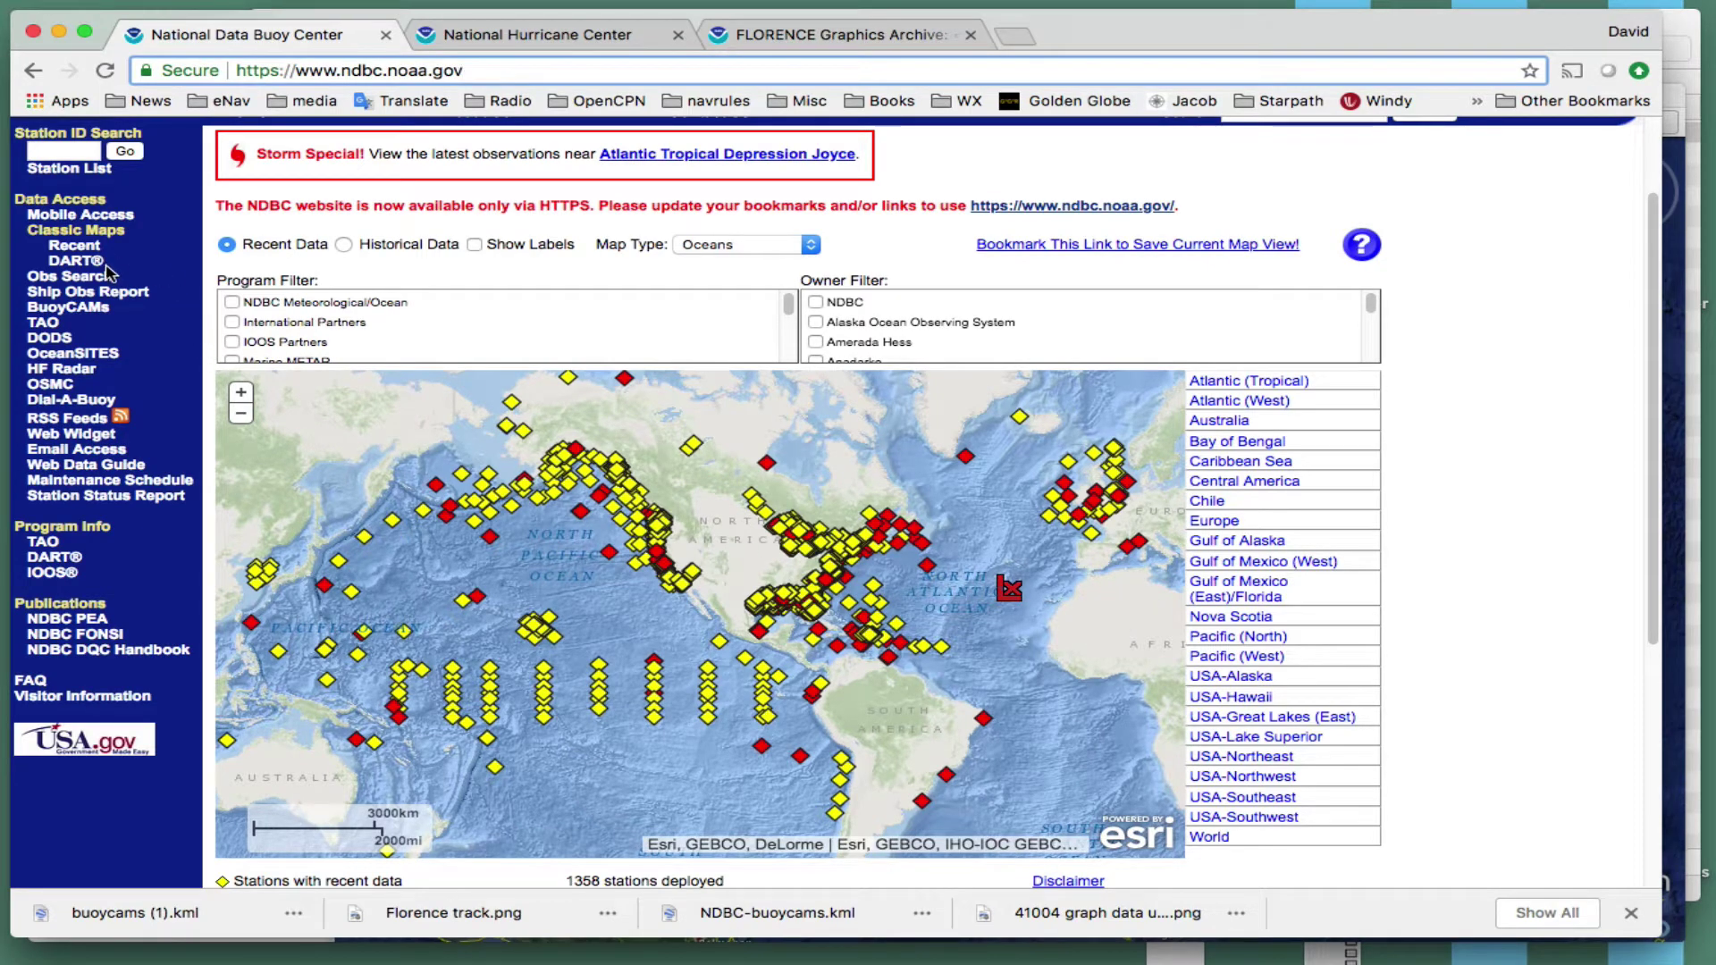
- Open the BuoyCAMs map, centre it on North America, and show Station 41010's latest panorama
click(75, 309)
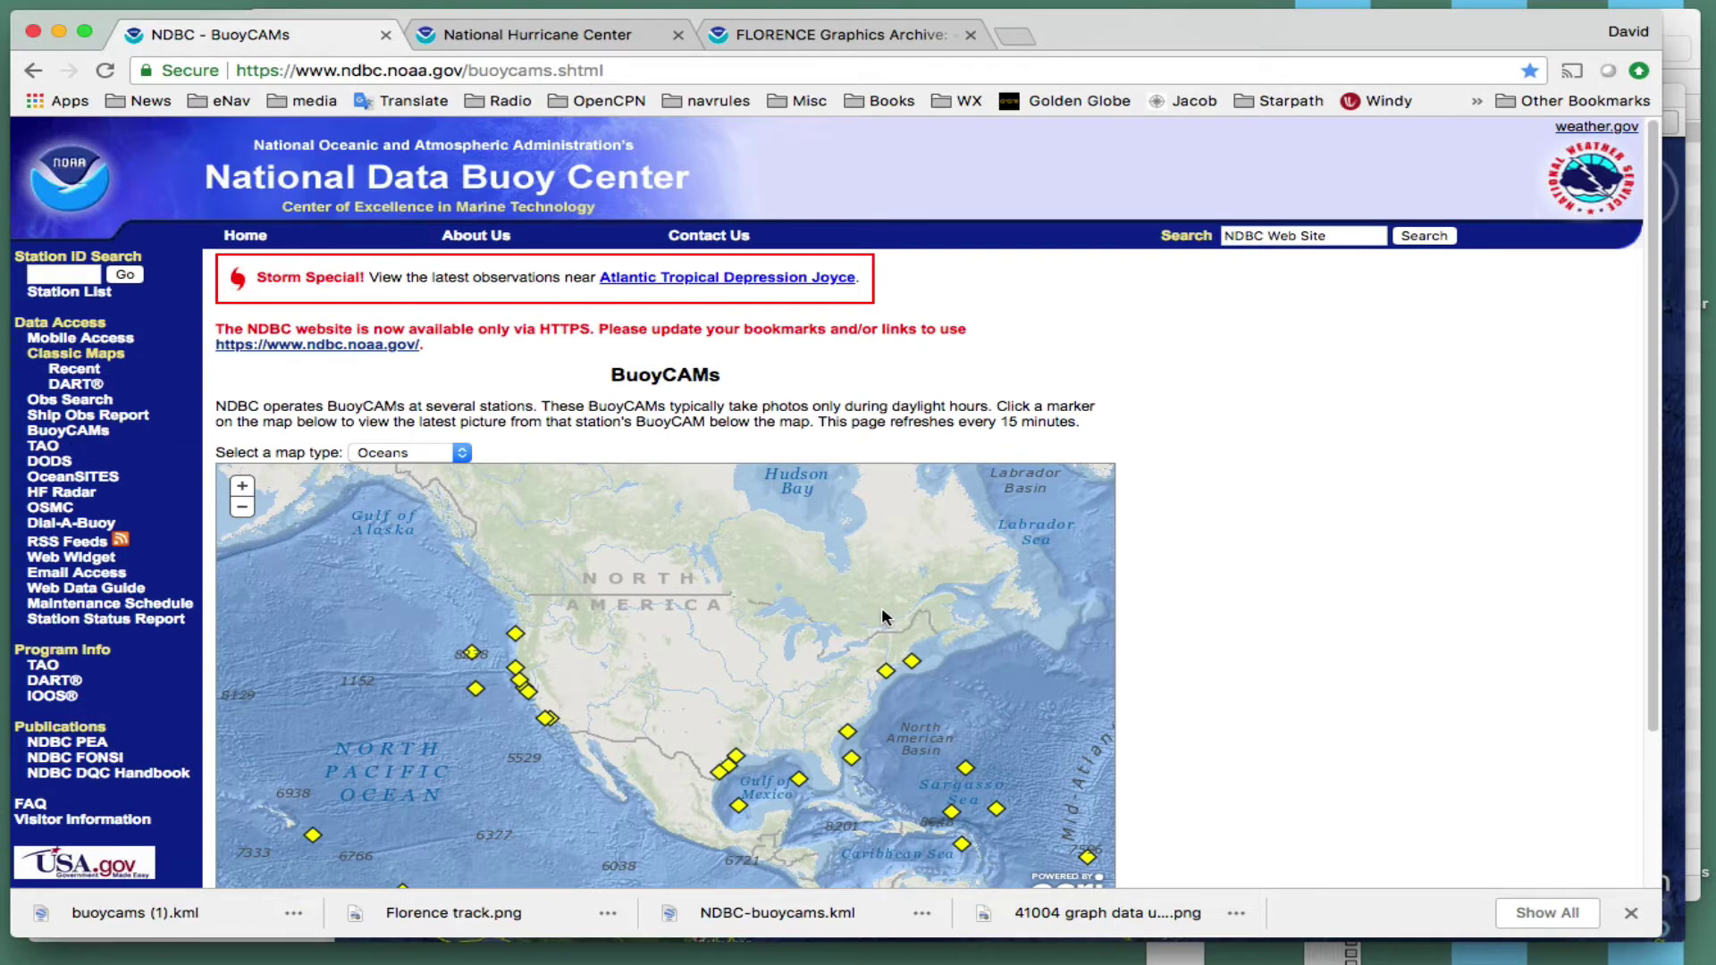
drag(784, 617, 767, 513)
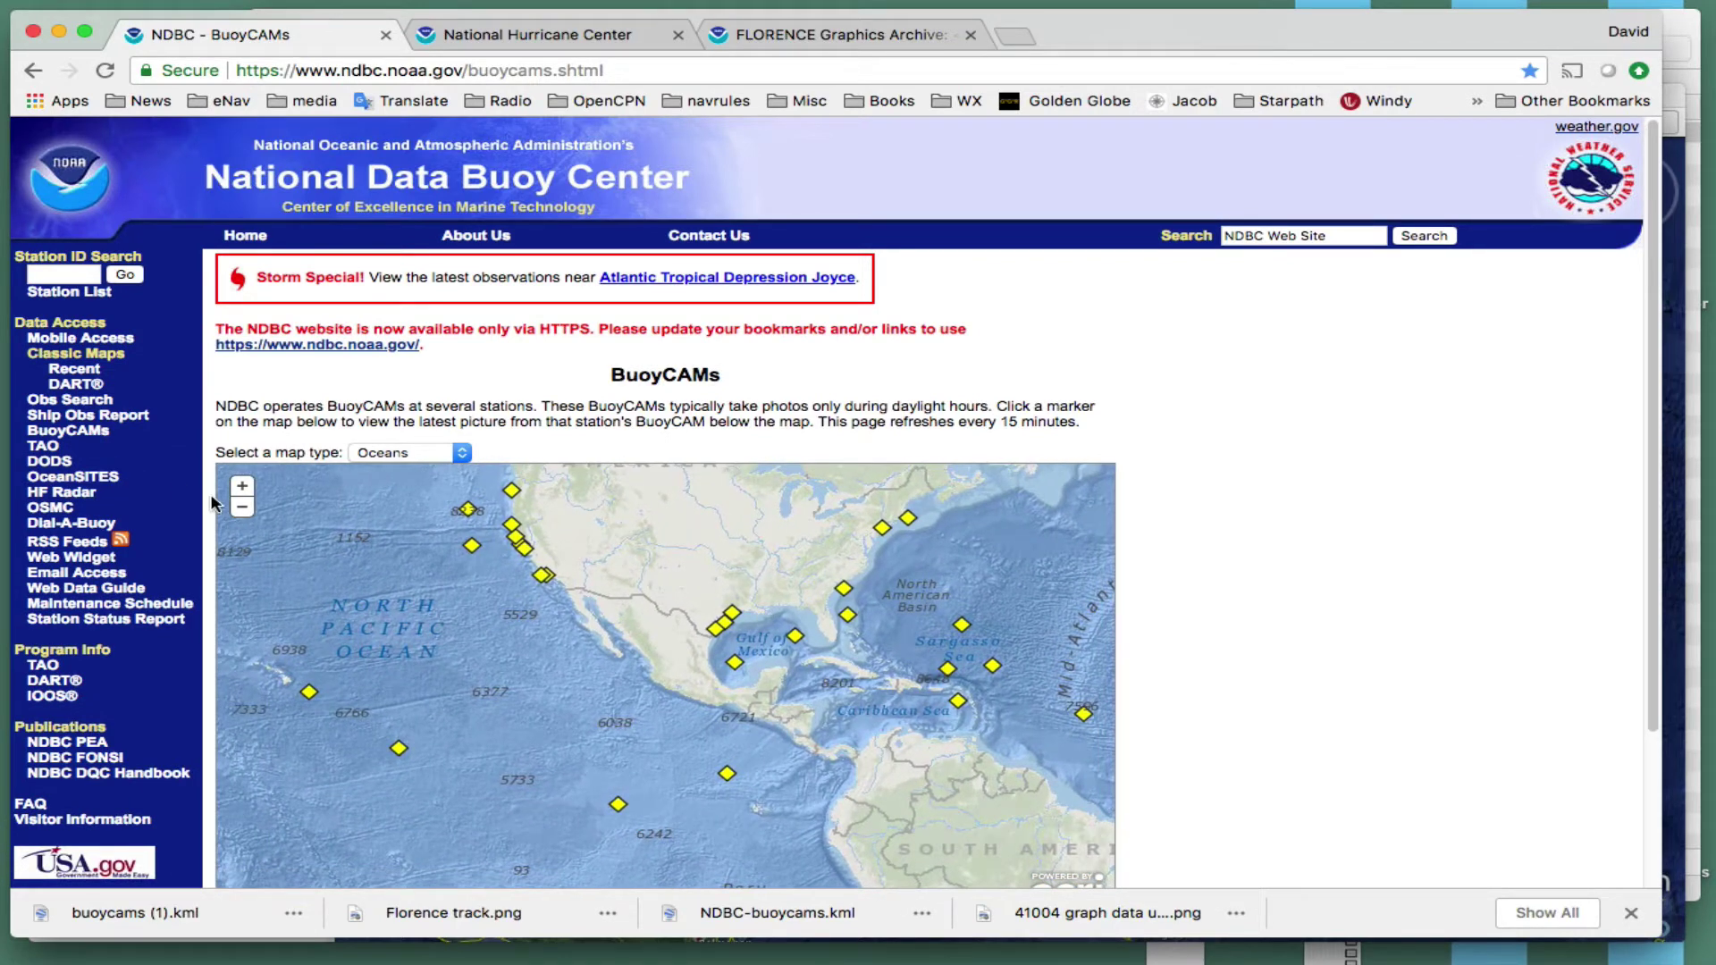
click(241, 507)
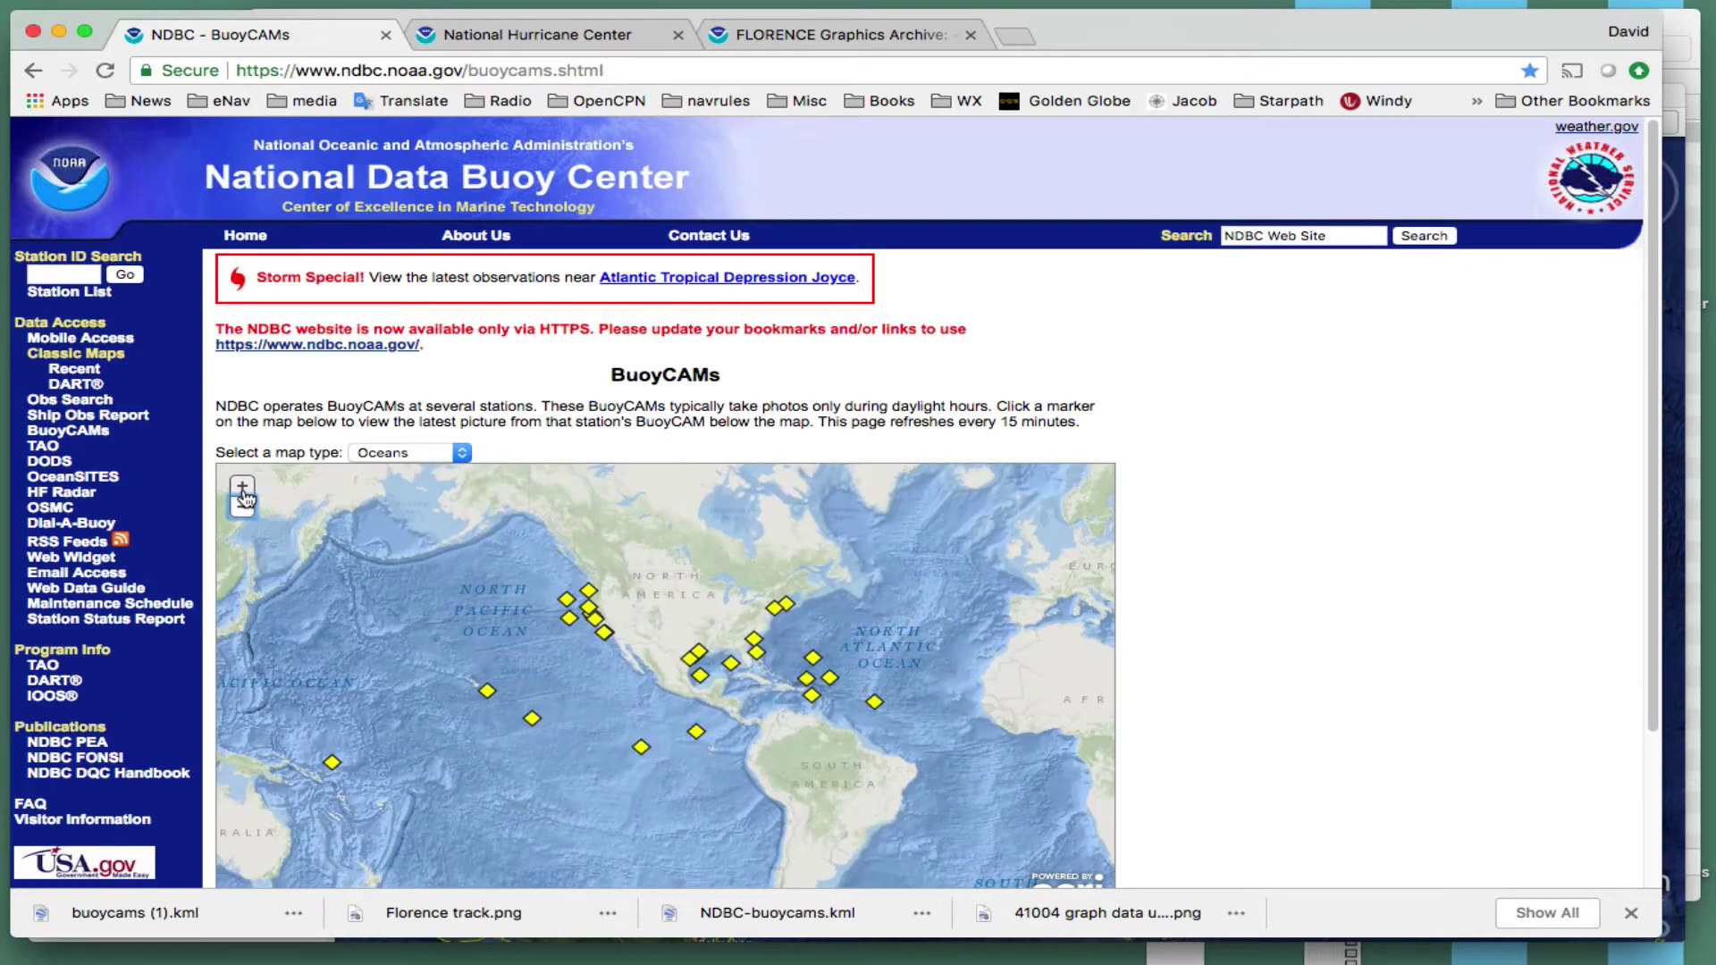
click(243, 488)
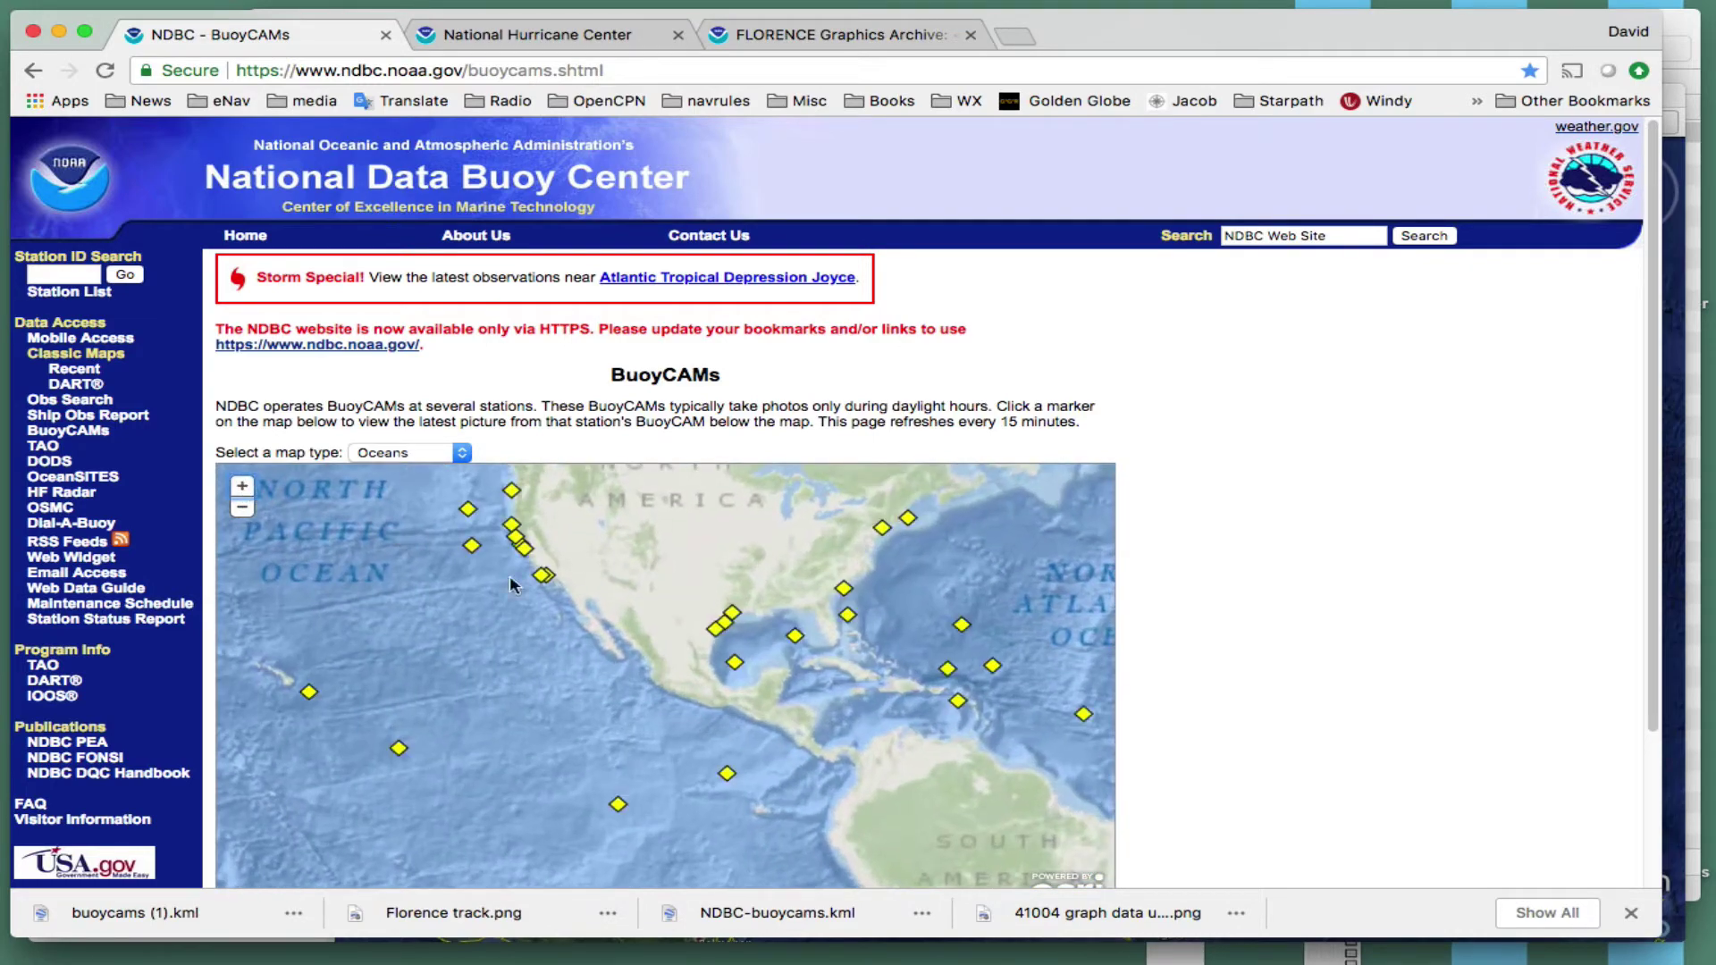
drag(576, 558, 535, 587)
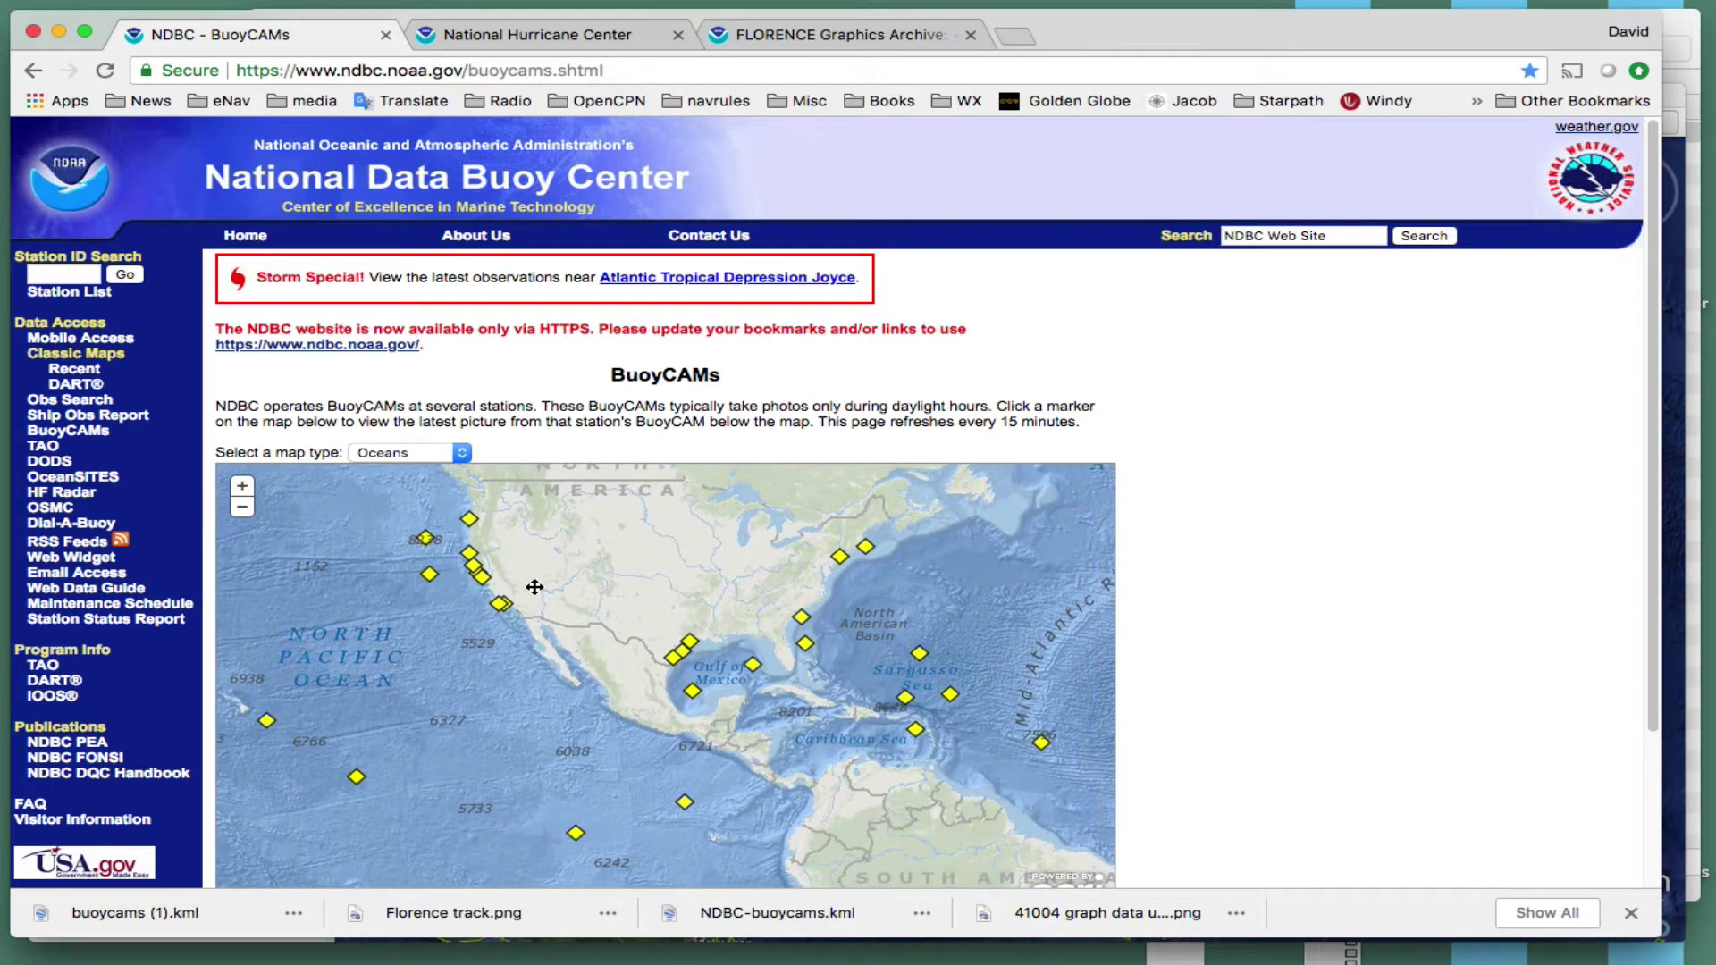
mouse_move(663, 587)
mouse_down()
mouse_move(652, 567)
mouse_move(682, 567)
mouse_move(663, 567)
mouse_up()
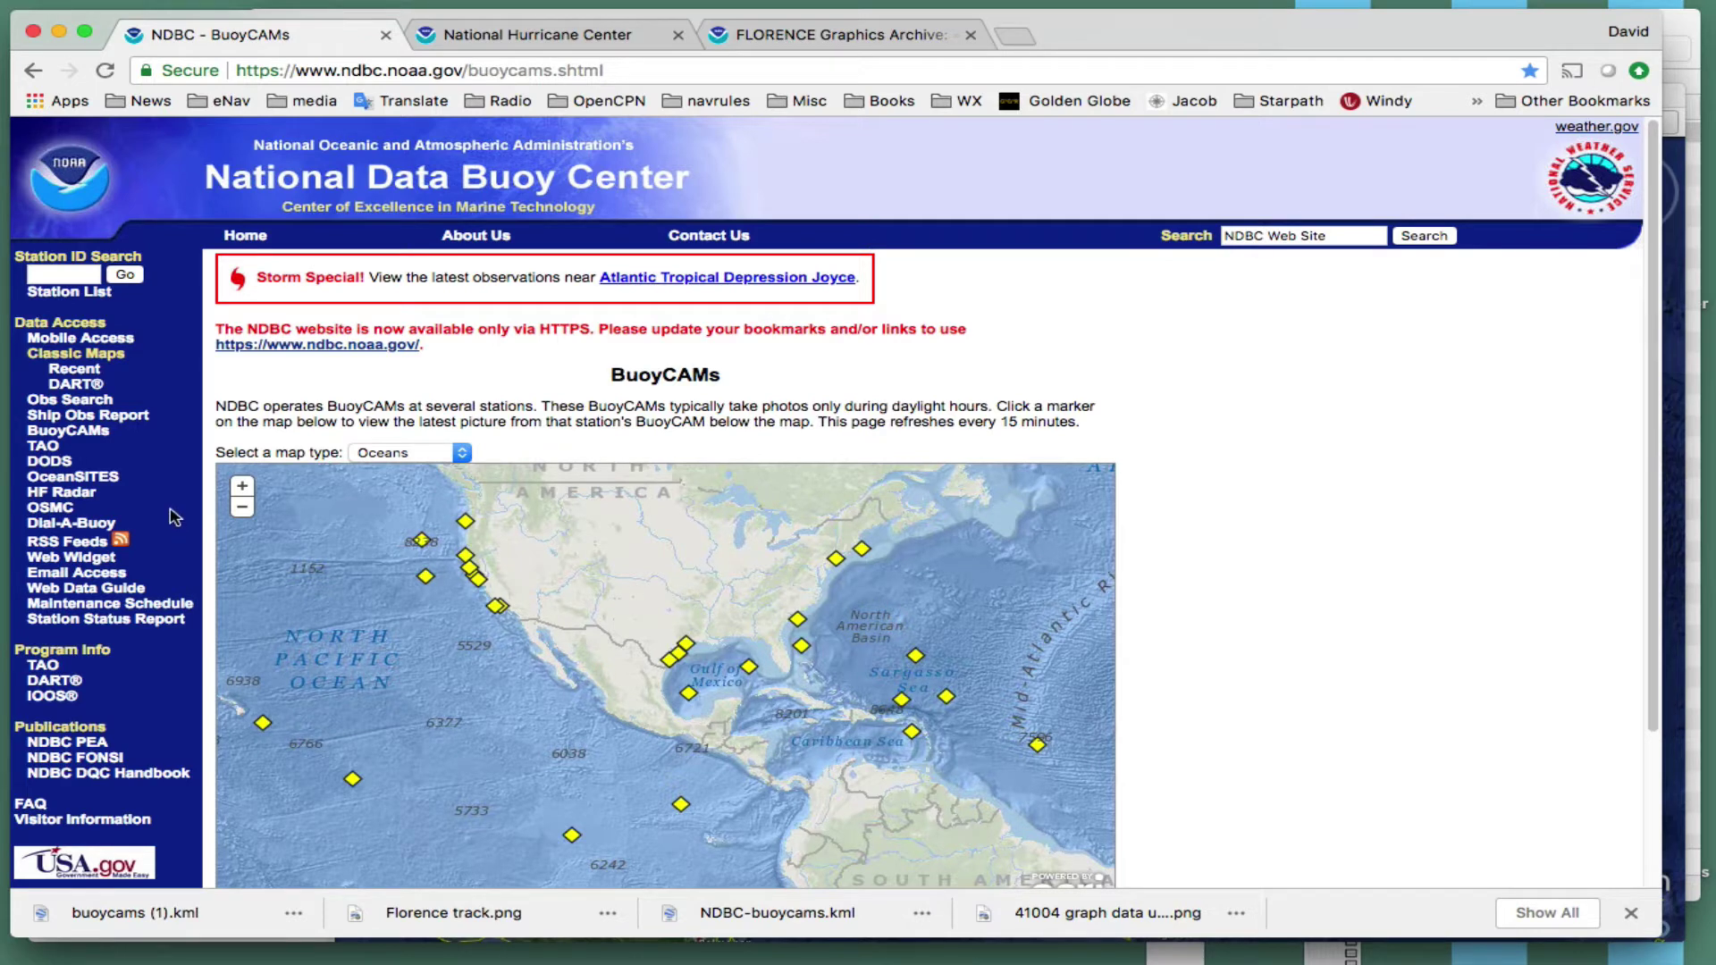
click(803, 649)
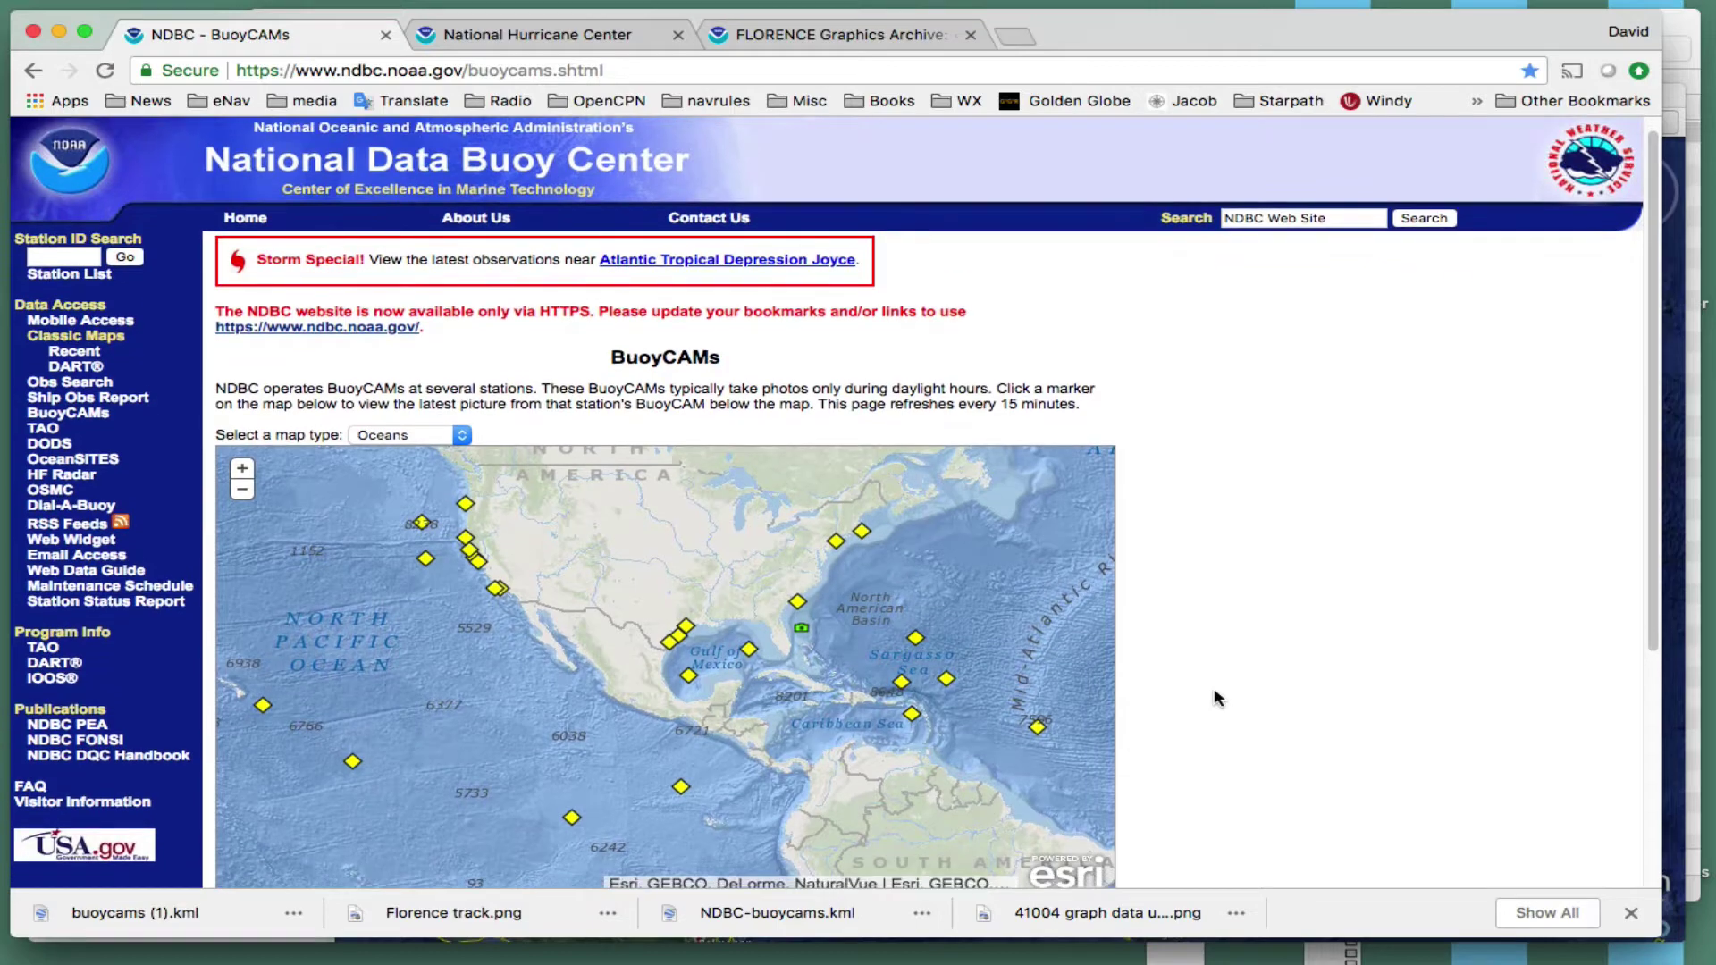
scroll(1213, 689, down, 5)
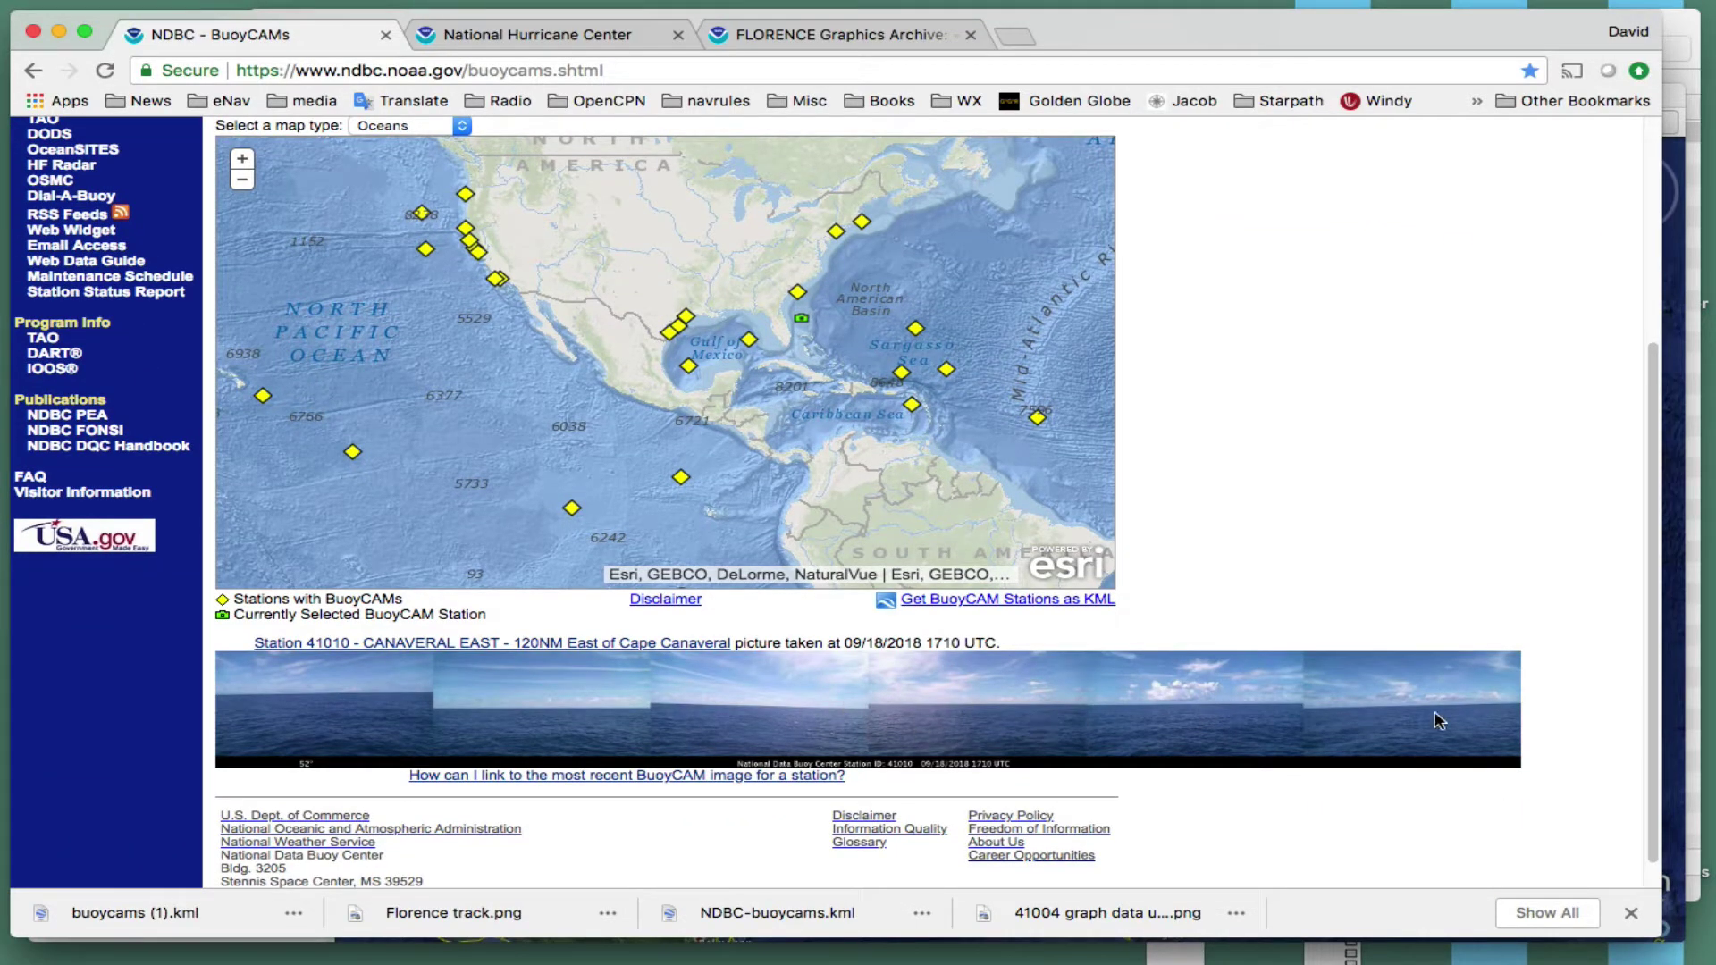
- Open the Station 41010 page and view its 09/18/2018 1710 UTC panorama at full size
click(404, 644)
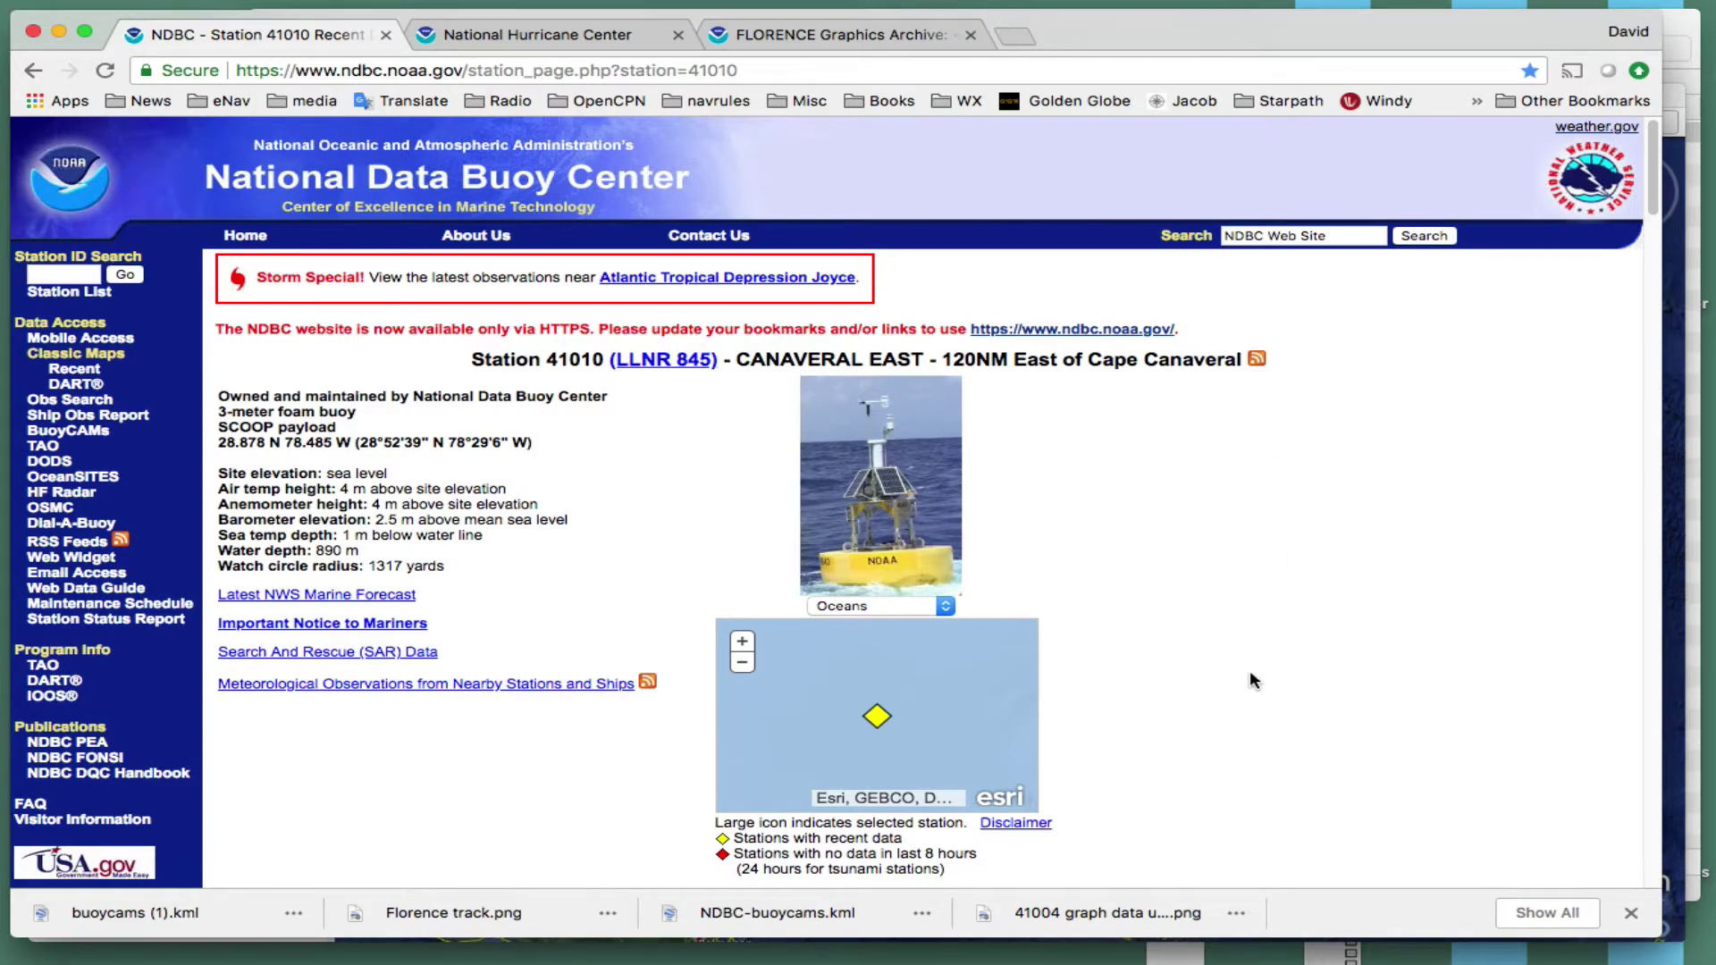
scroll(1249, 681, down, 2)
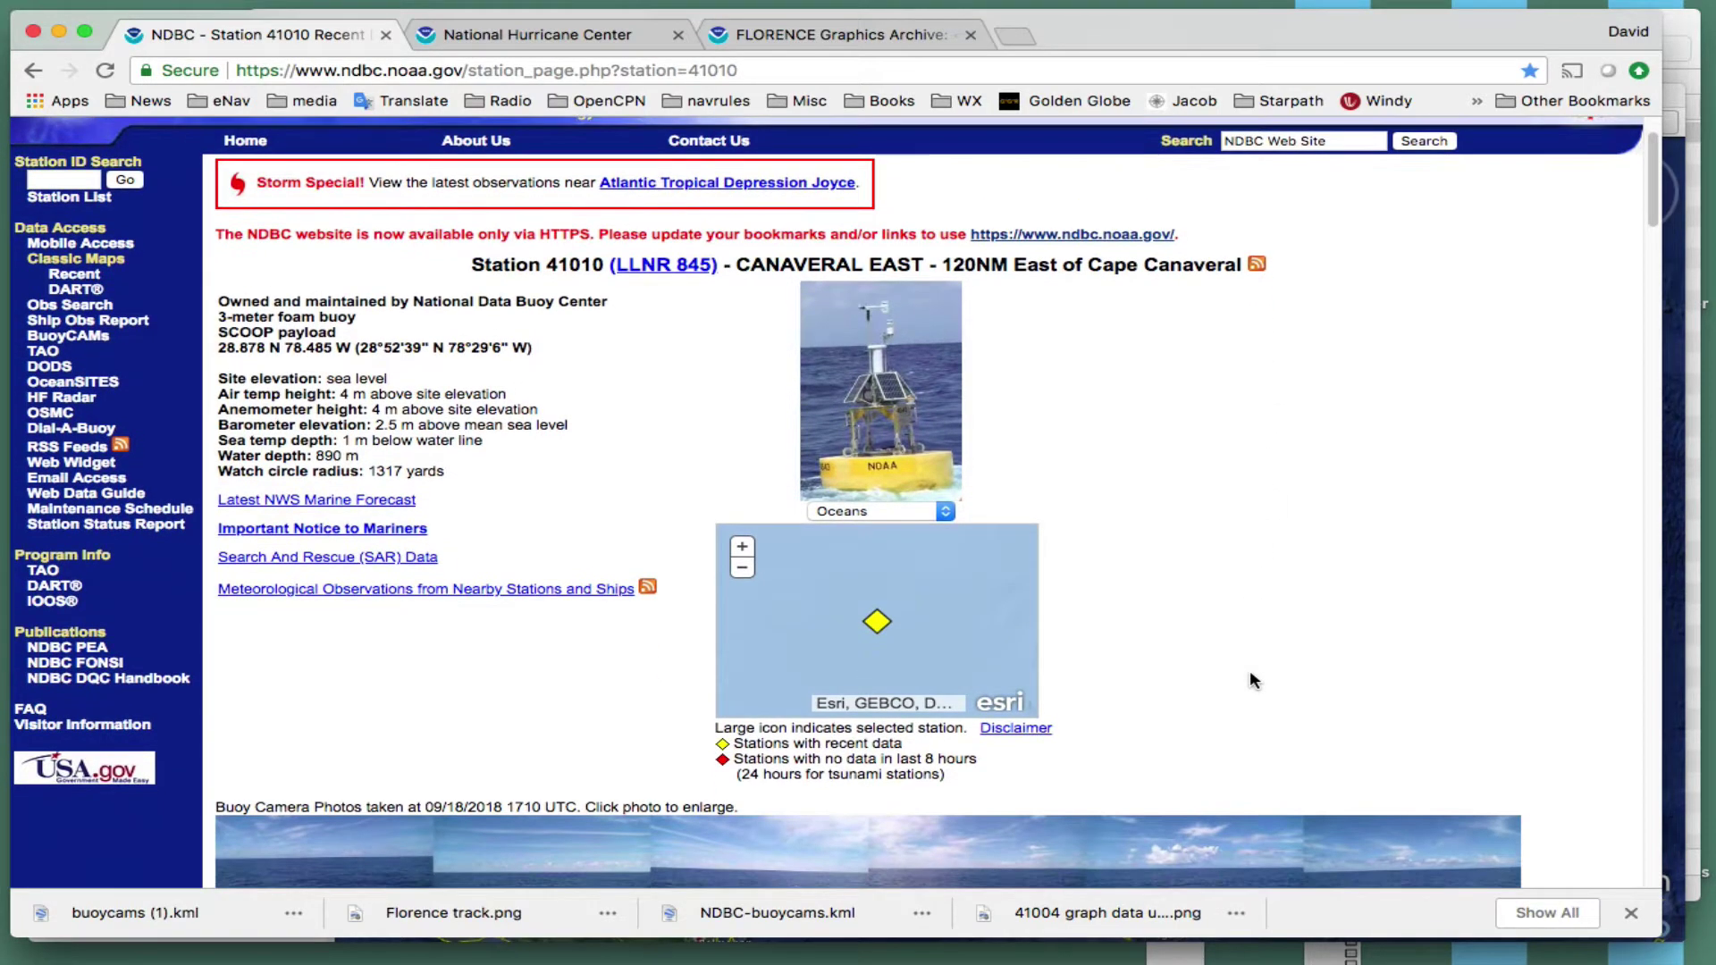
scroll(1249, 681, down, 6)
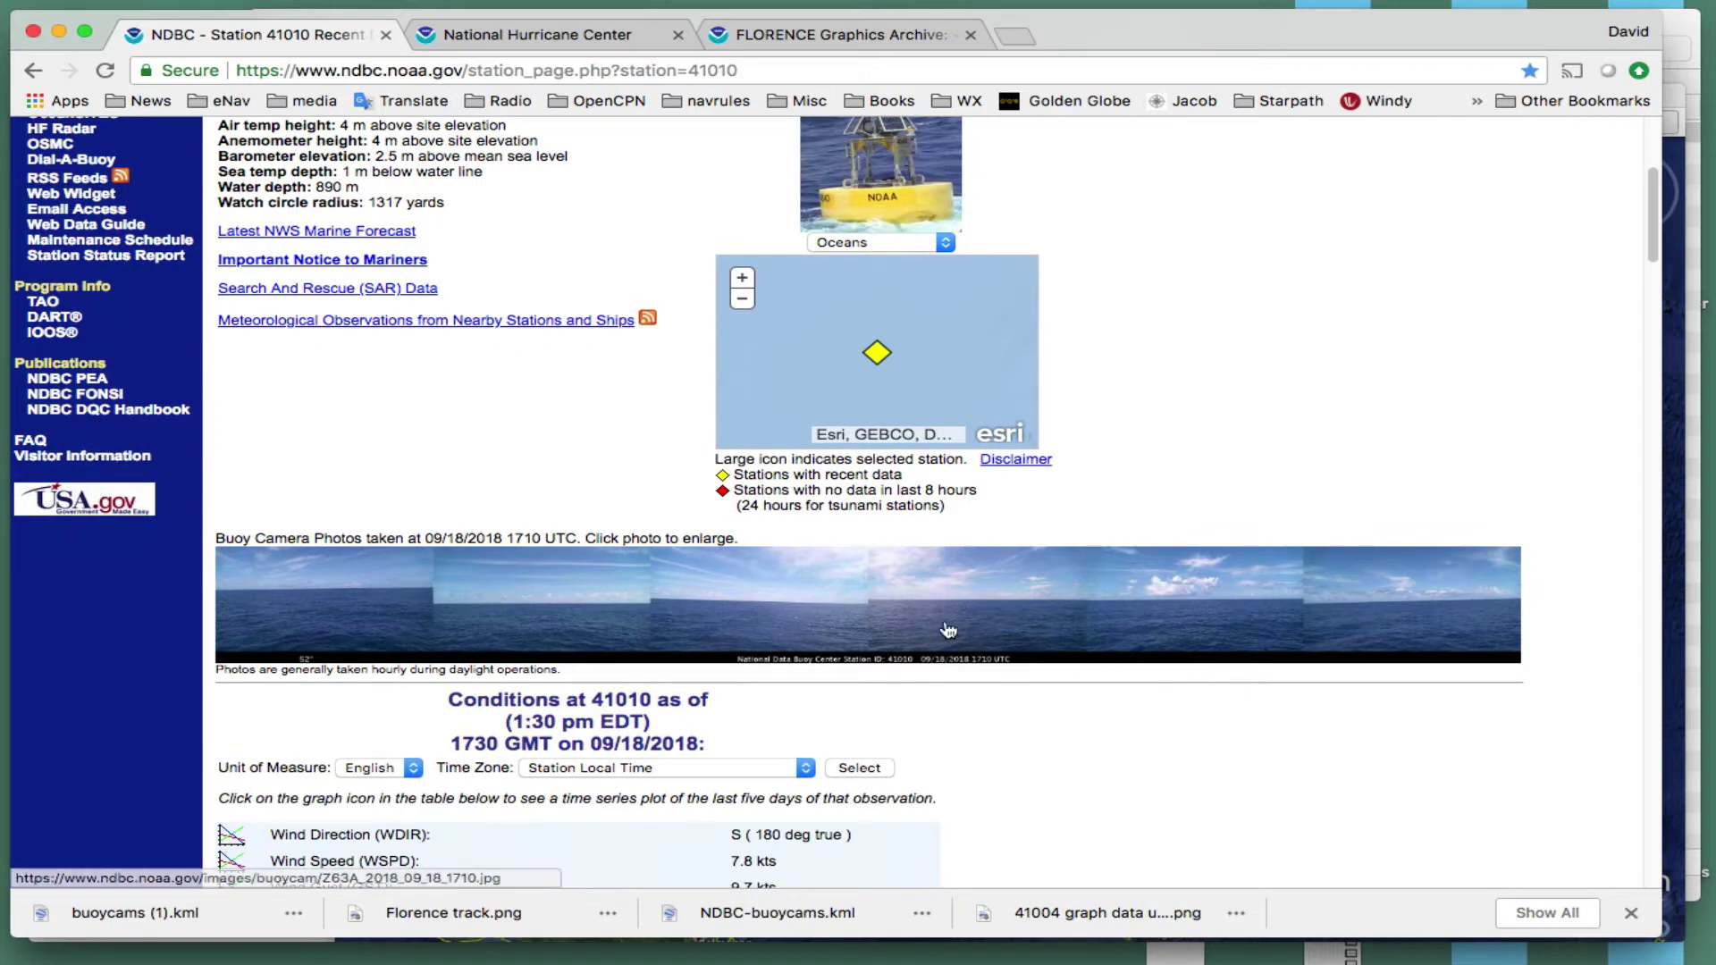
click(712, 606)
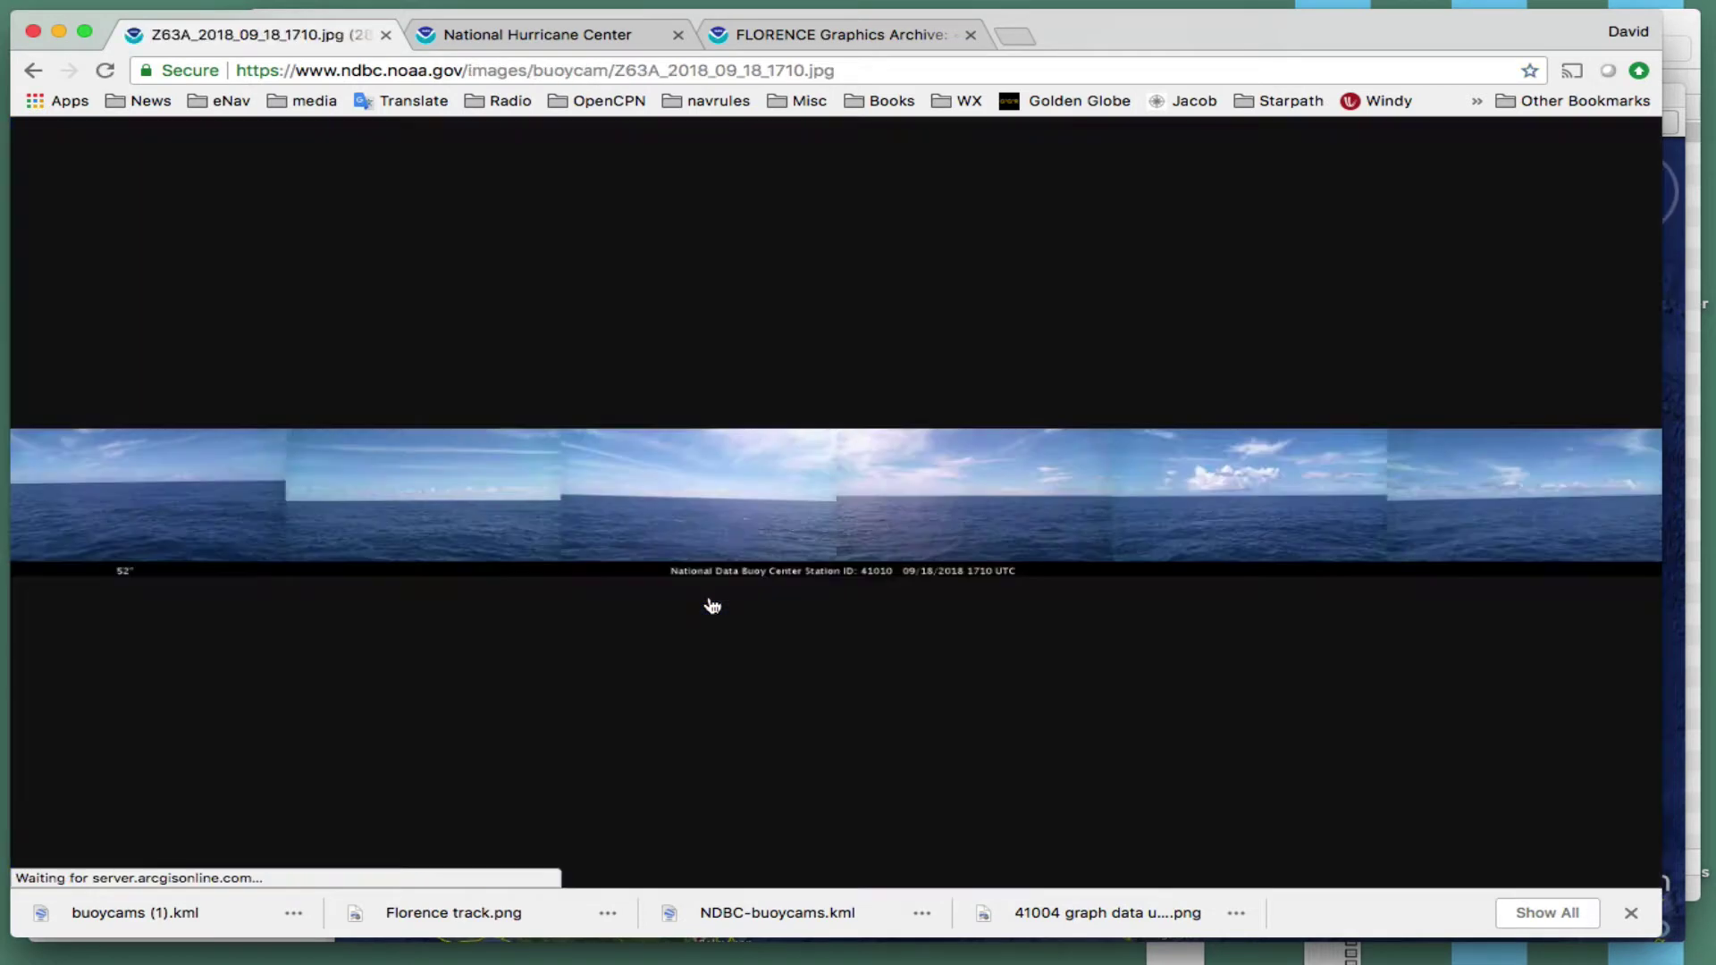
click(720, 505)
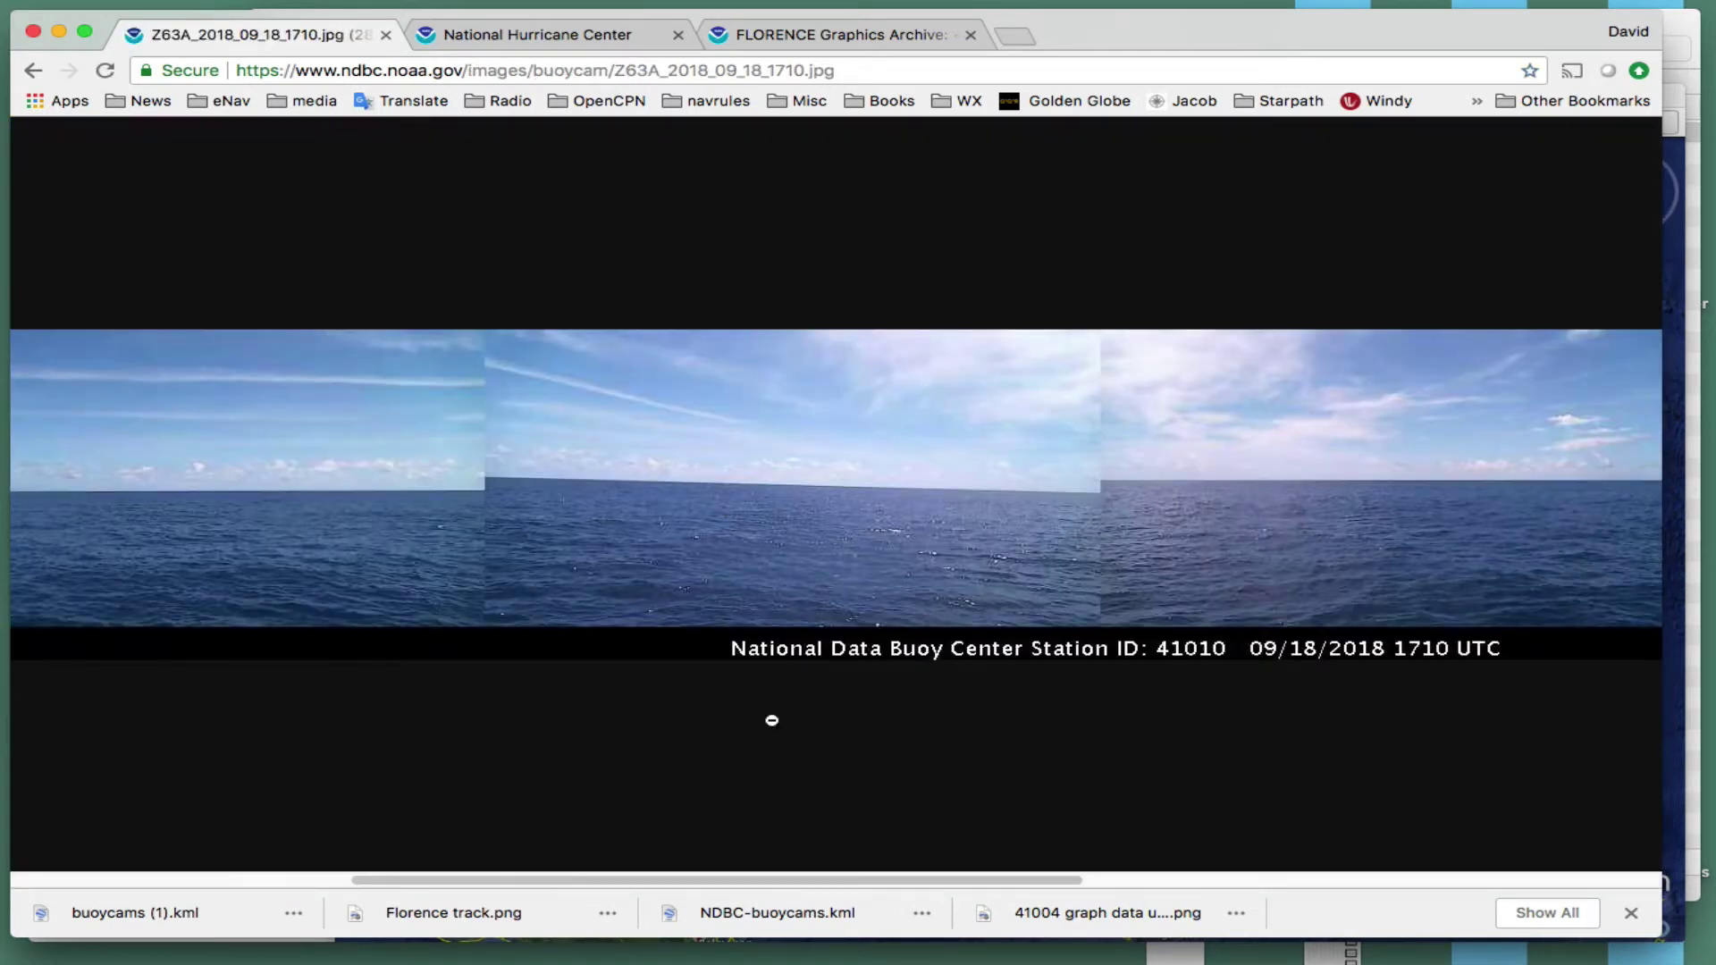
drag(855, 879, 502, 850)
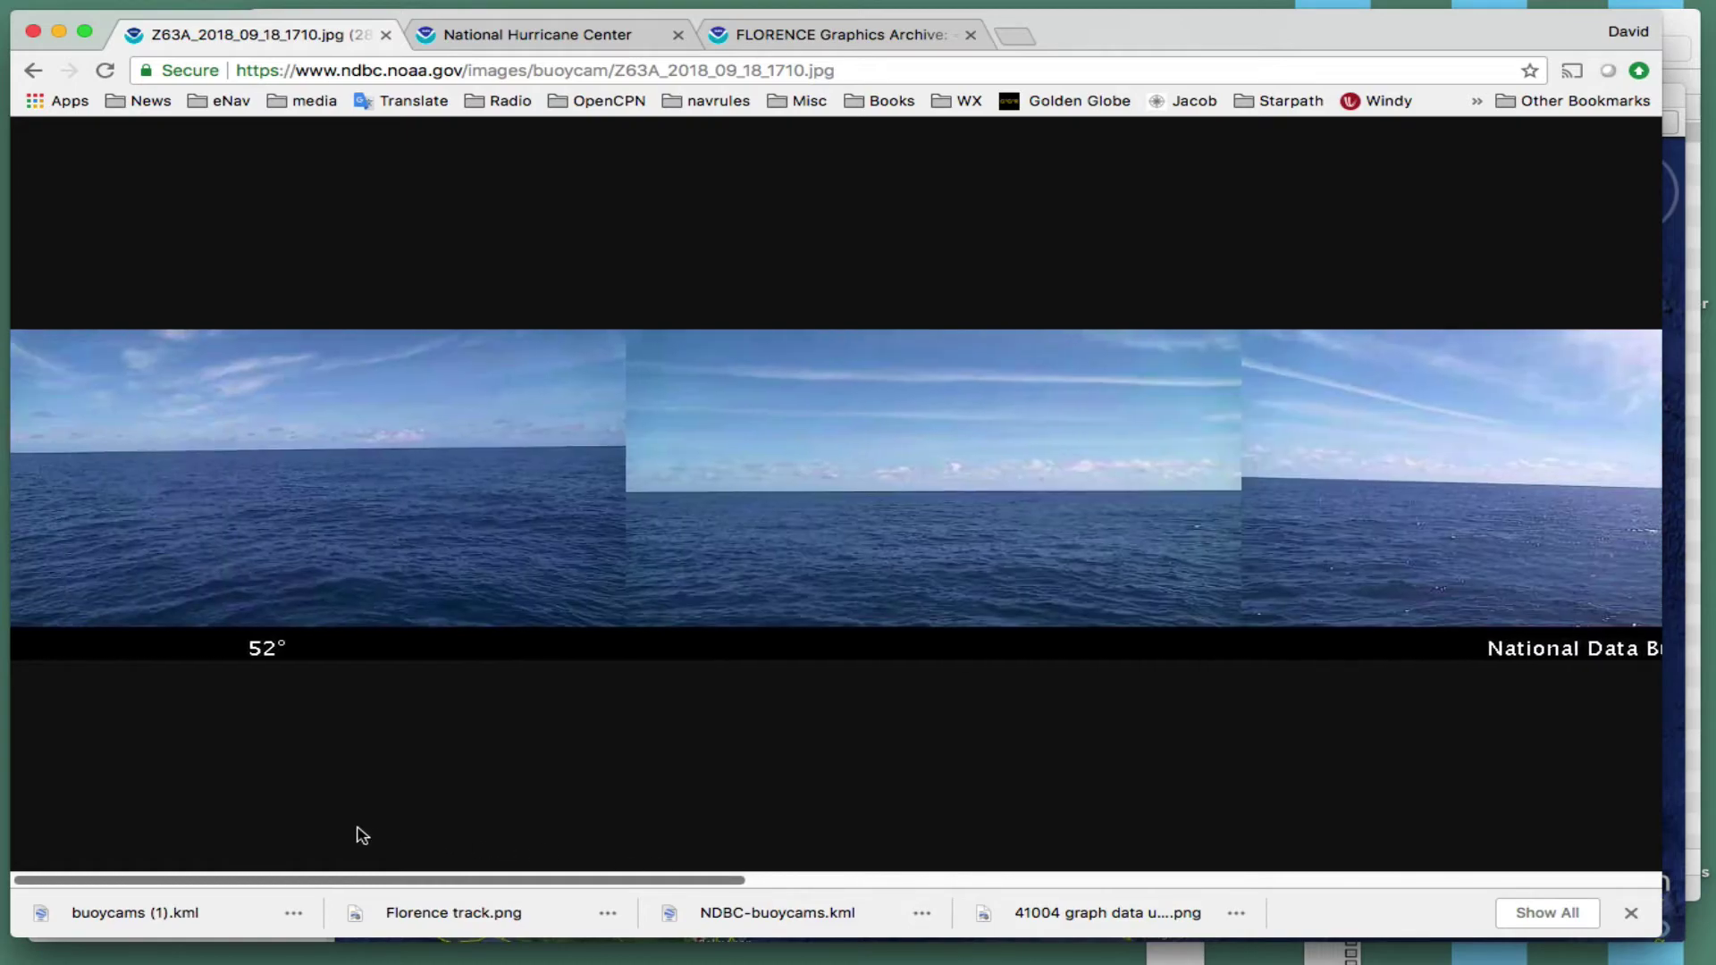
drag(360, 836, 414, 873)
drag(728, 883, 1051, 945)
- Go back twice to the BuoyCAMs map and show Station 46059 WEST CALIFORNIA's latest panorama
click(27, 75)
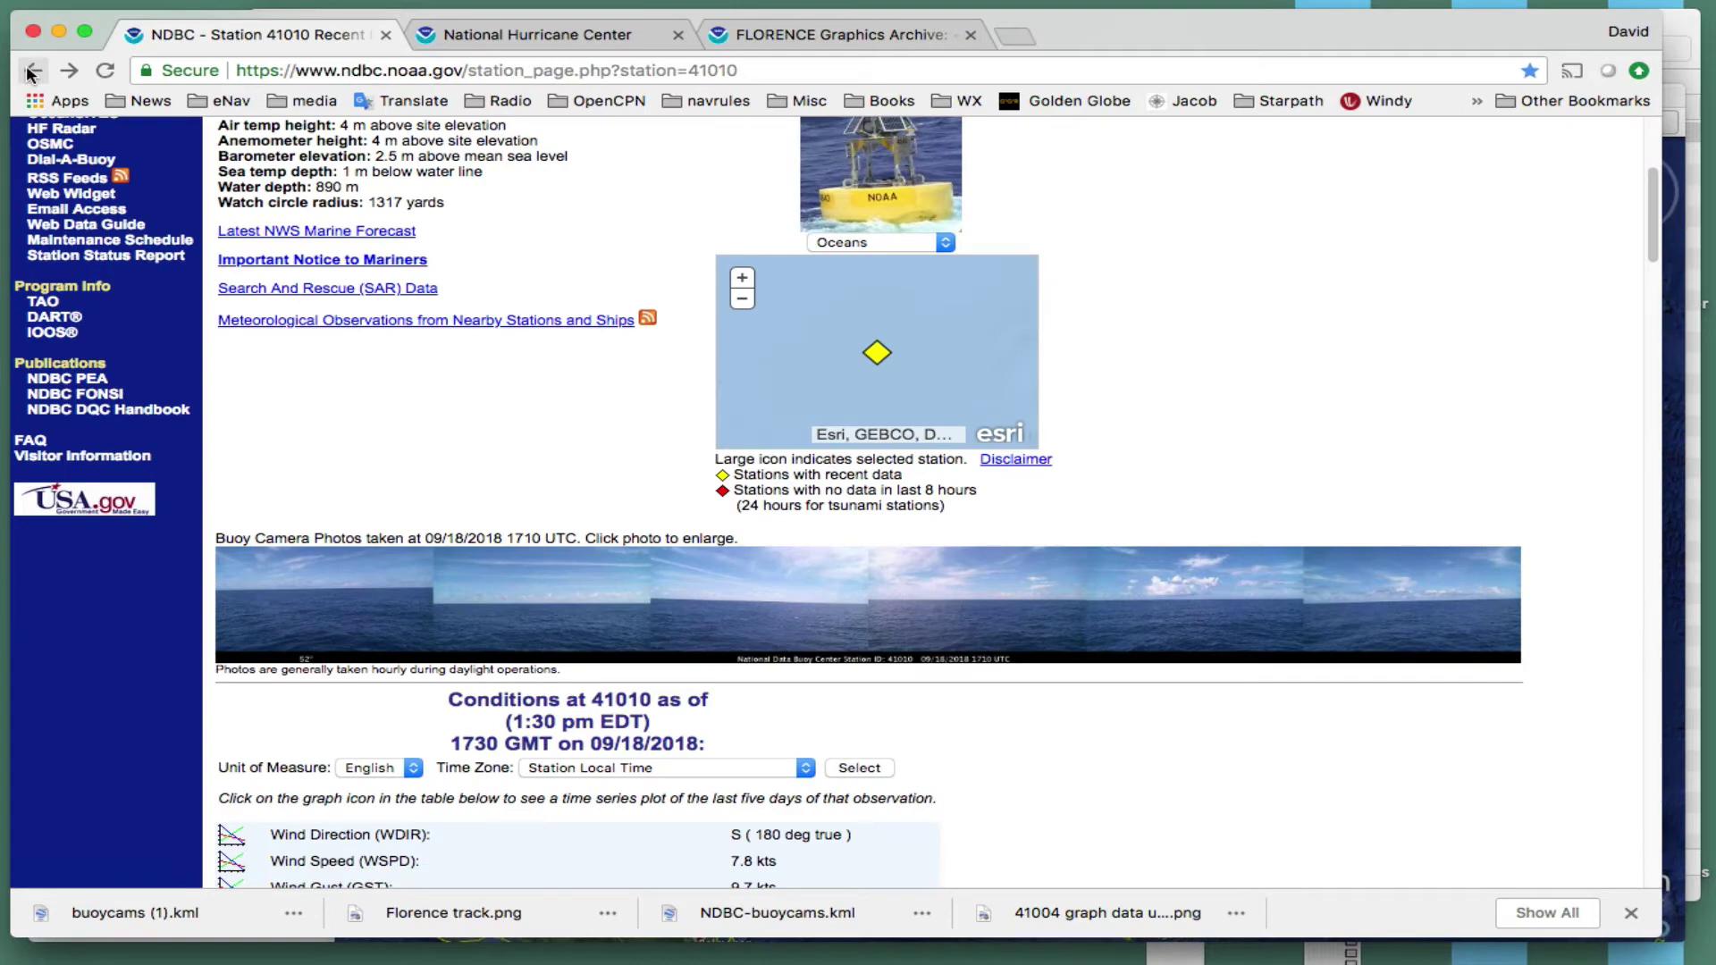
click(31, 70)
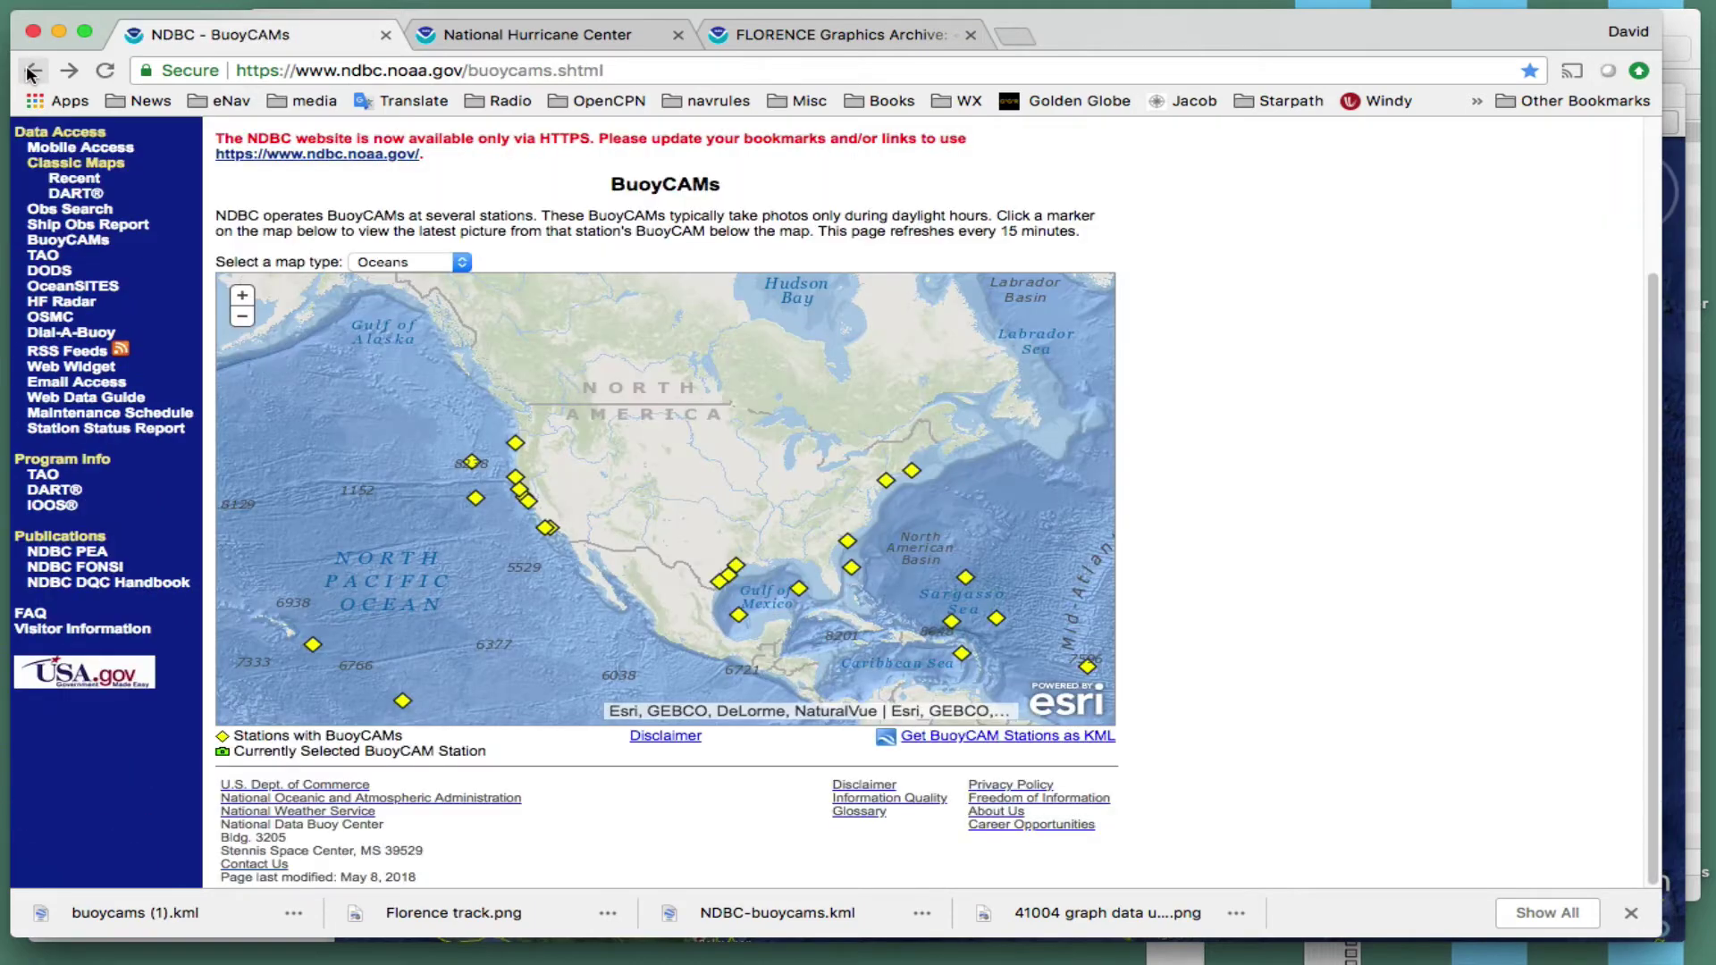
click(479, 498)
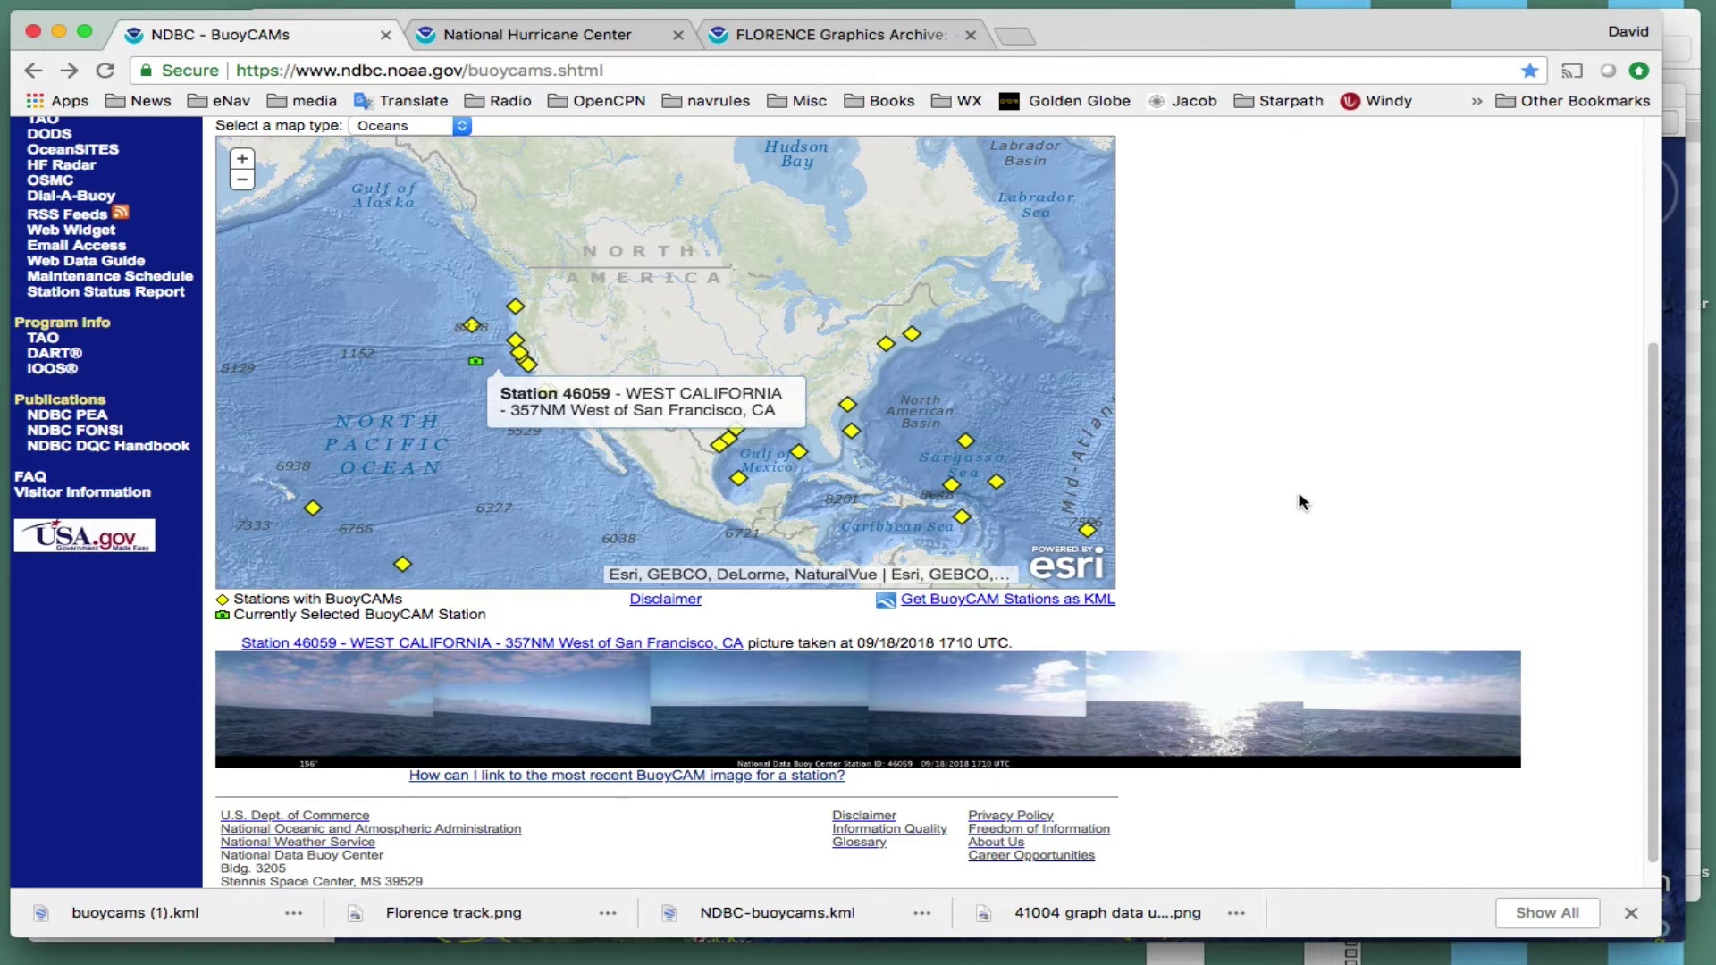
scroll(1301, 503, up, 2)
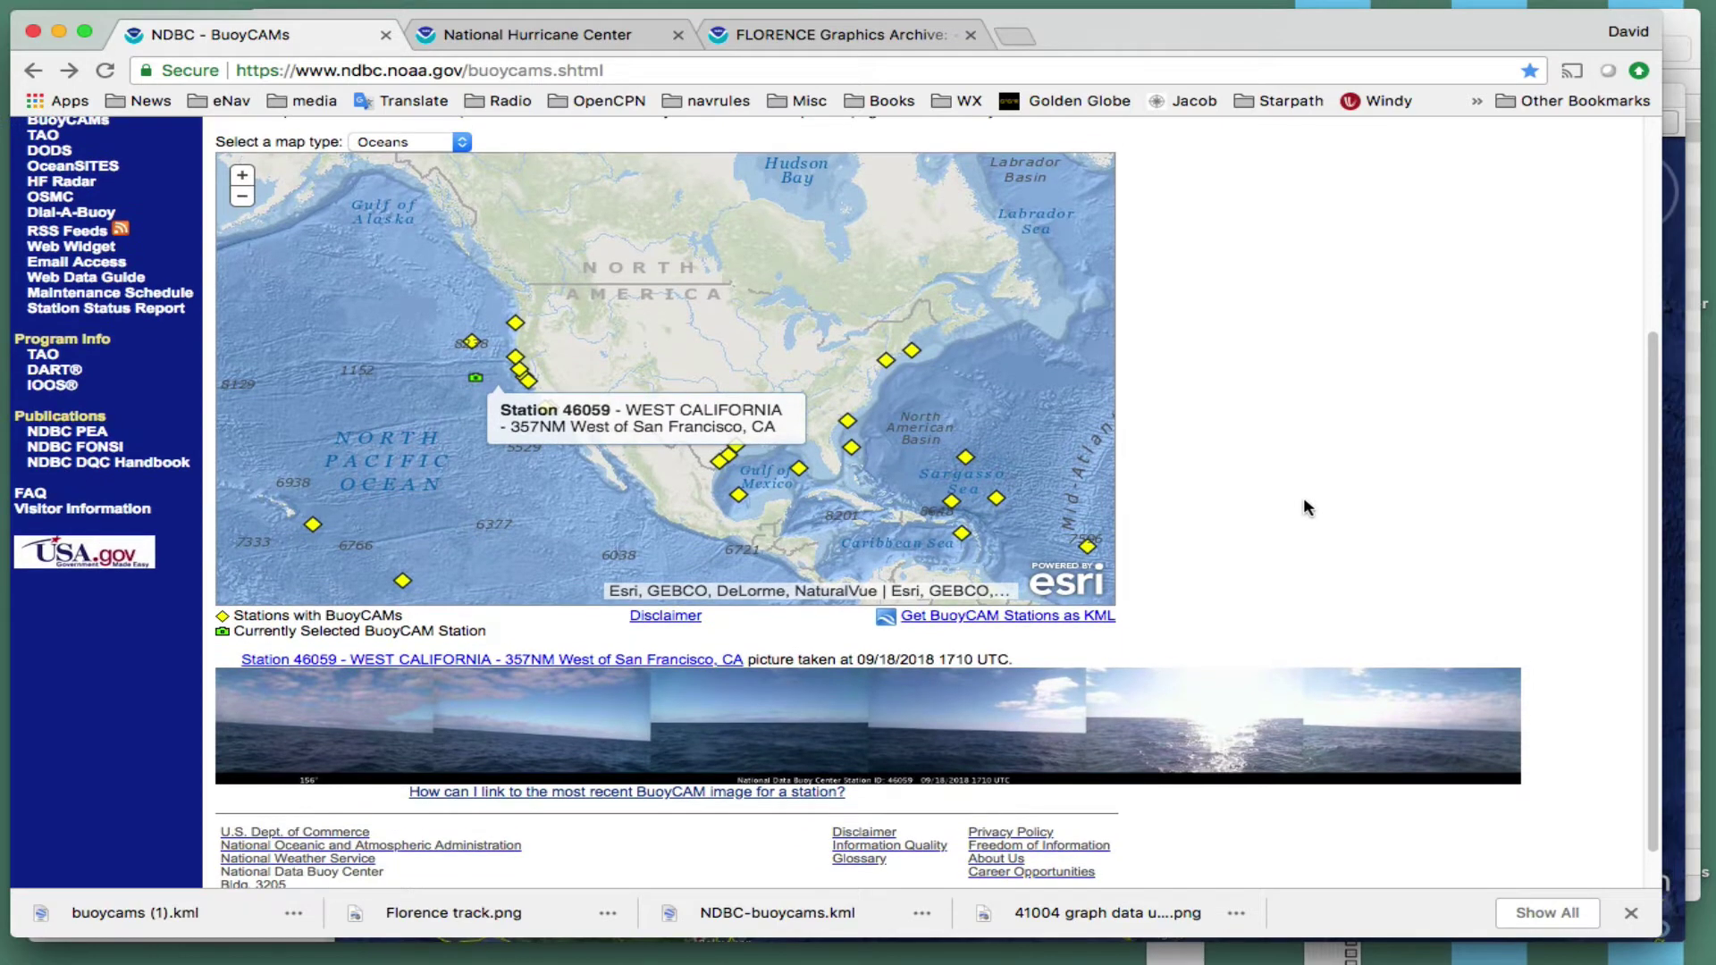
scroll(1303, 497, down, 1)
scroll(1303, 501, down, 1)
scroll(1304, 502, up, 3)
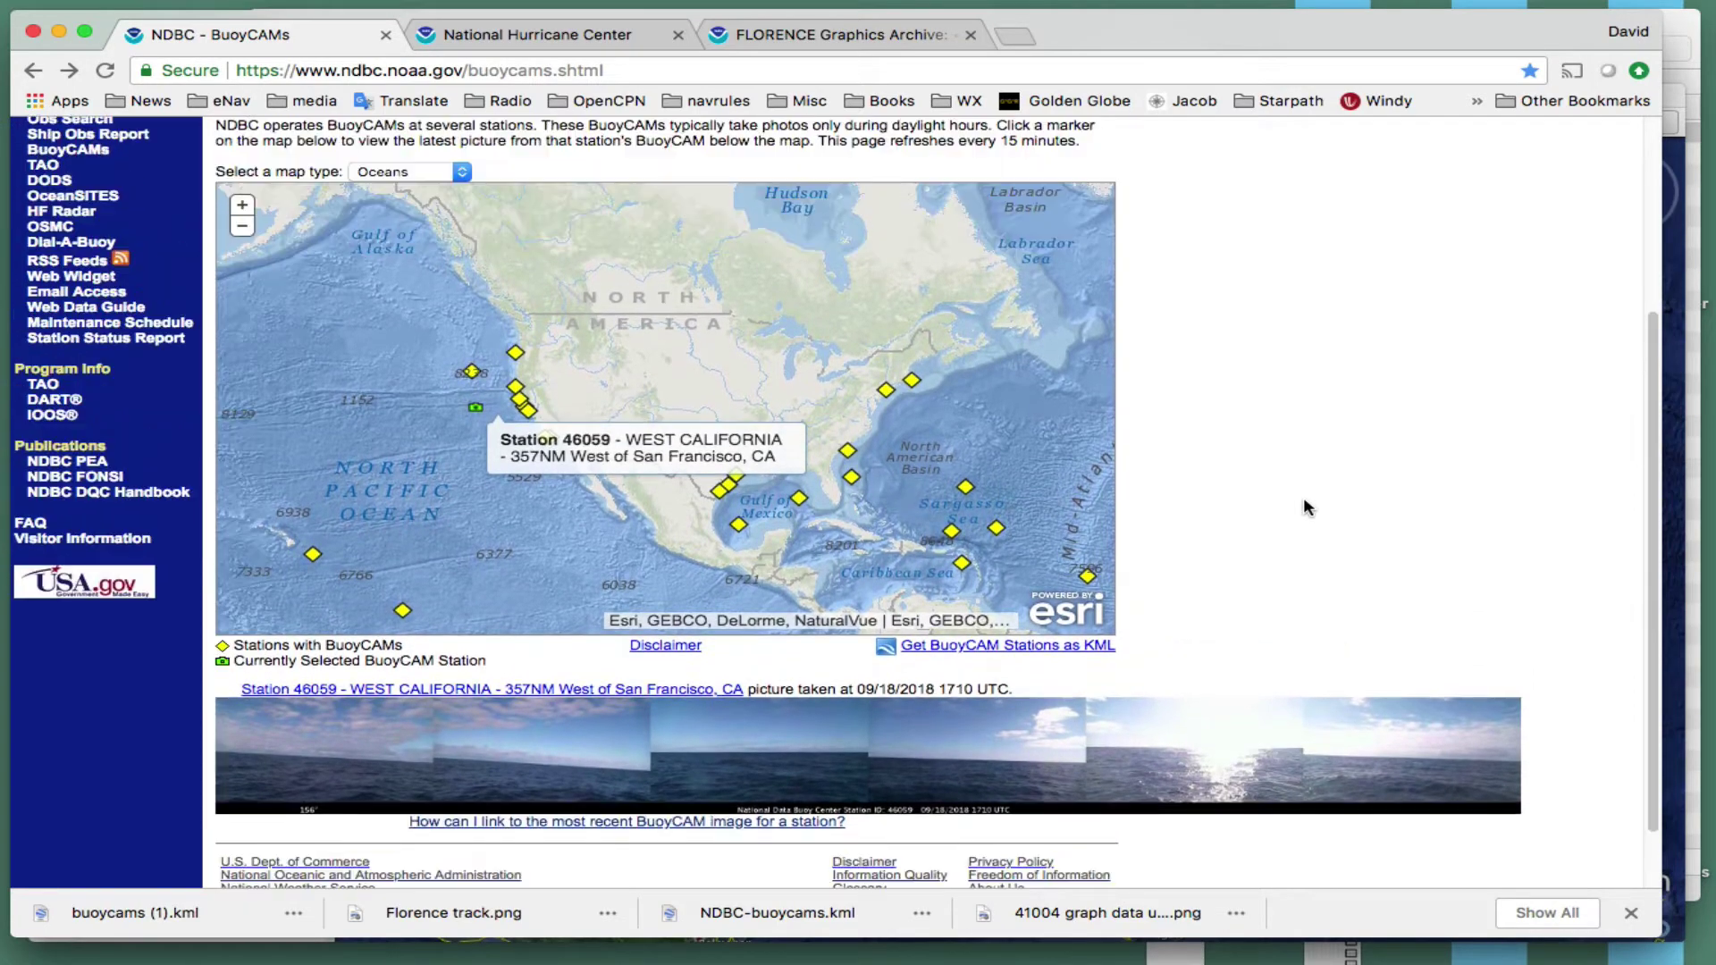
scroll(1300, 523, down, 3)
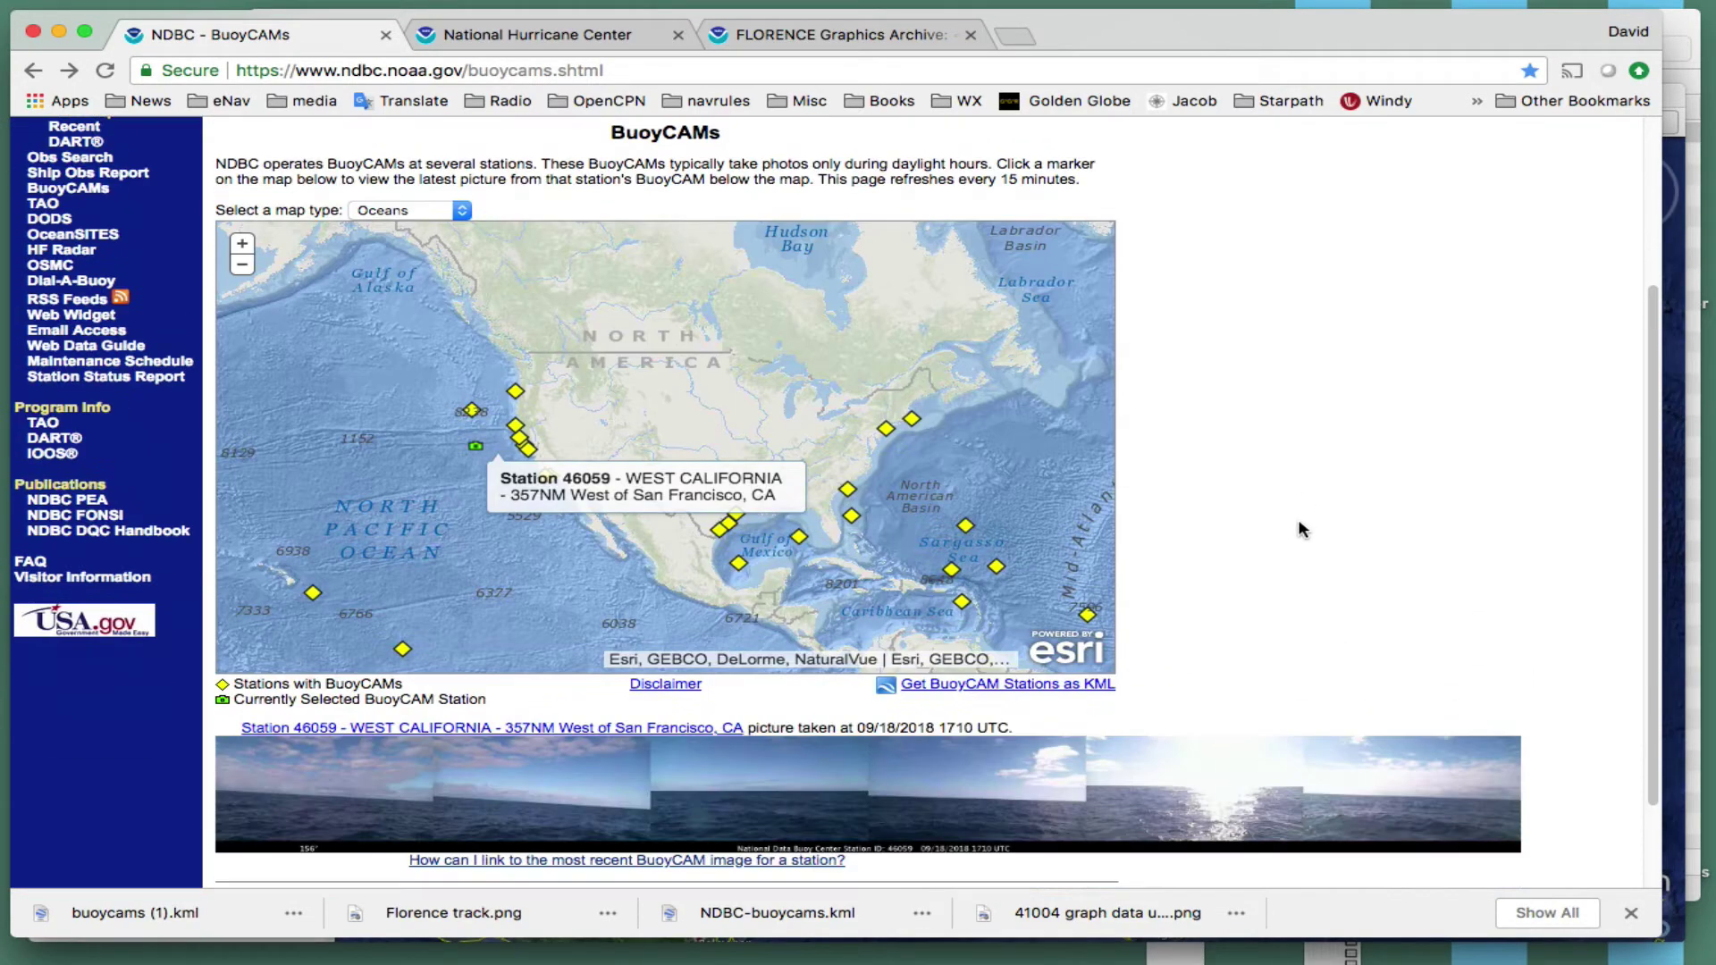
scroll(1308, 478, up, 1)
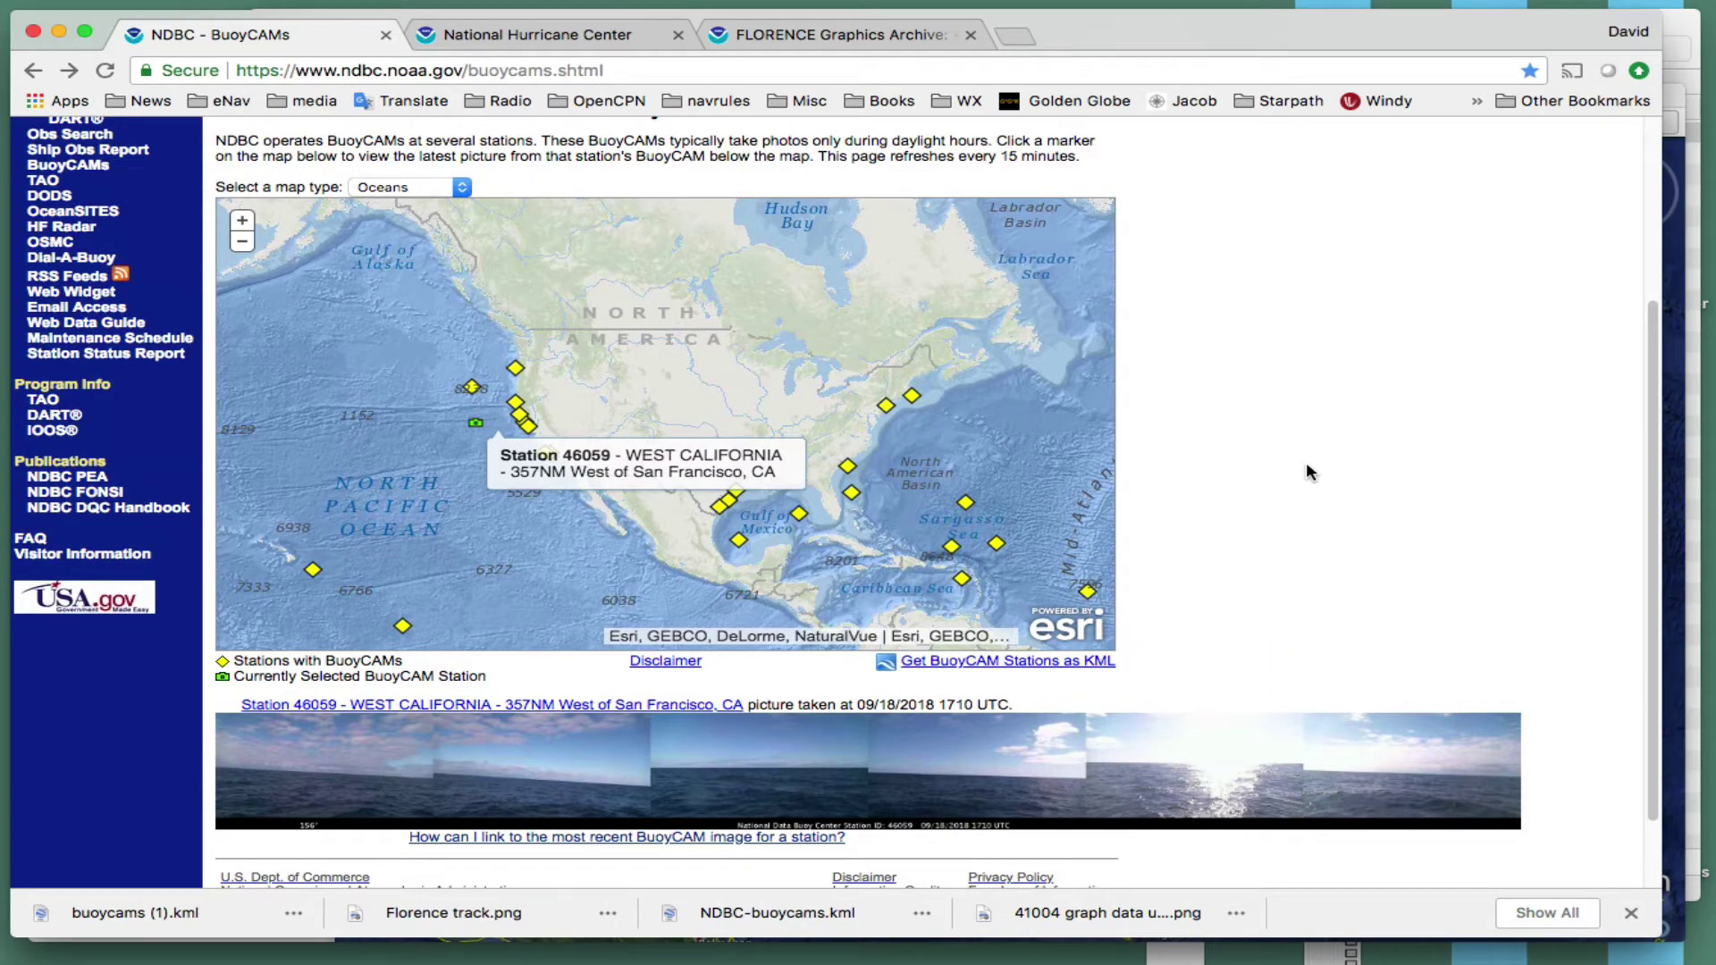
scroll(1308, 473, down, 1)
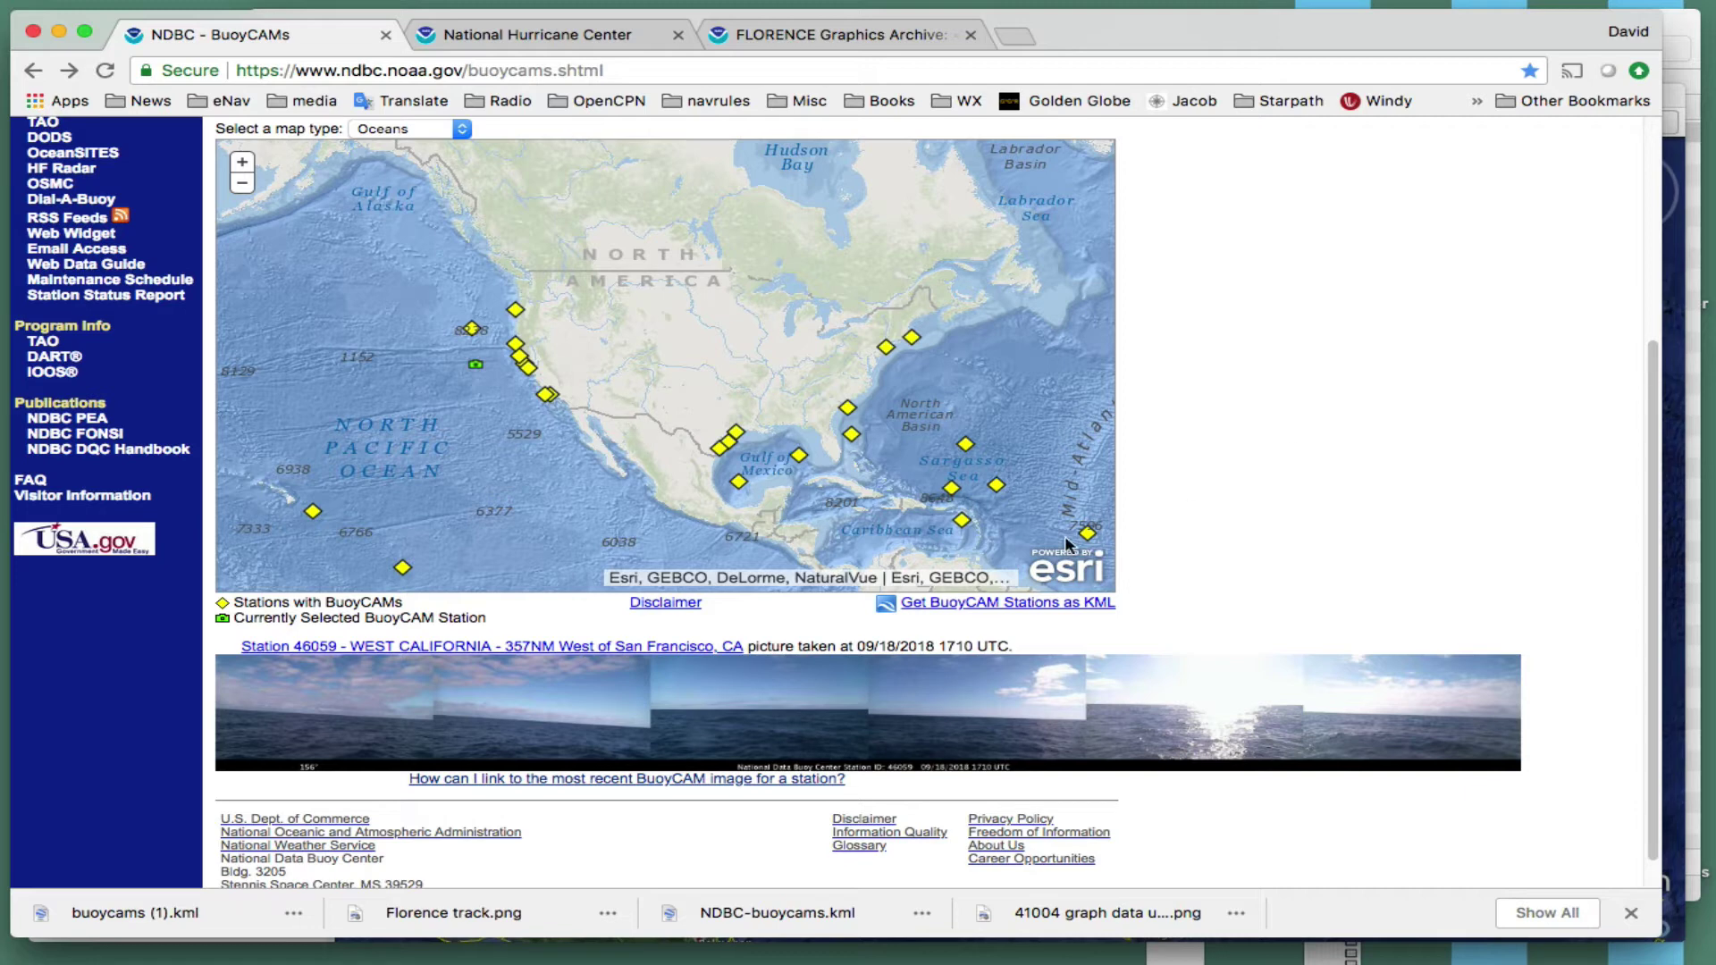
- Request the BuoyCAM stations KML, cancel the duplicate save, and switch to the BuoyCAMs KML Finder folder
click(991, 605)
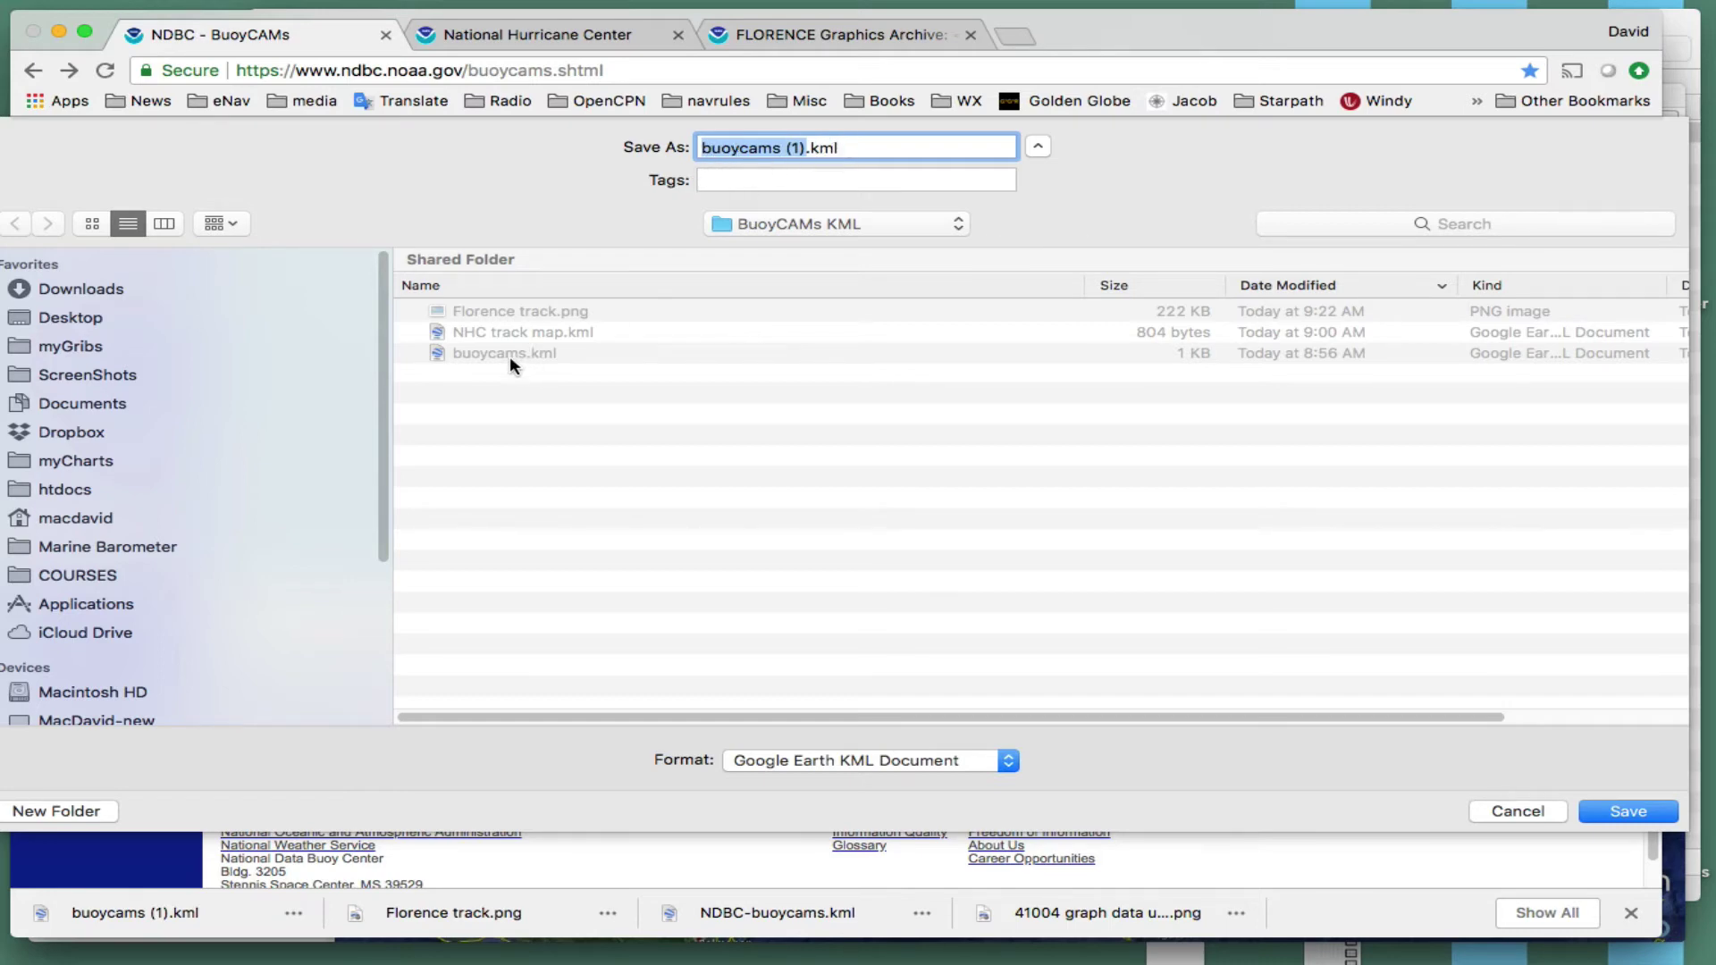
click(1515, 809)
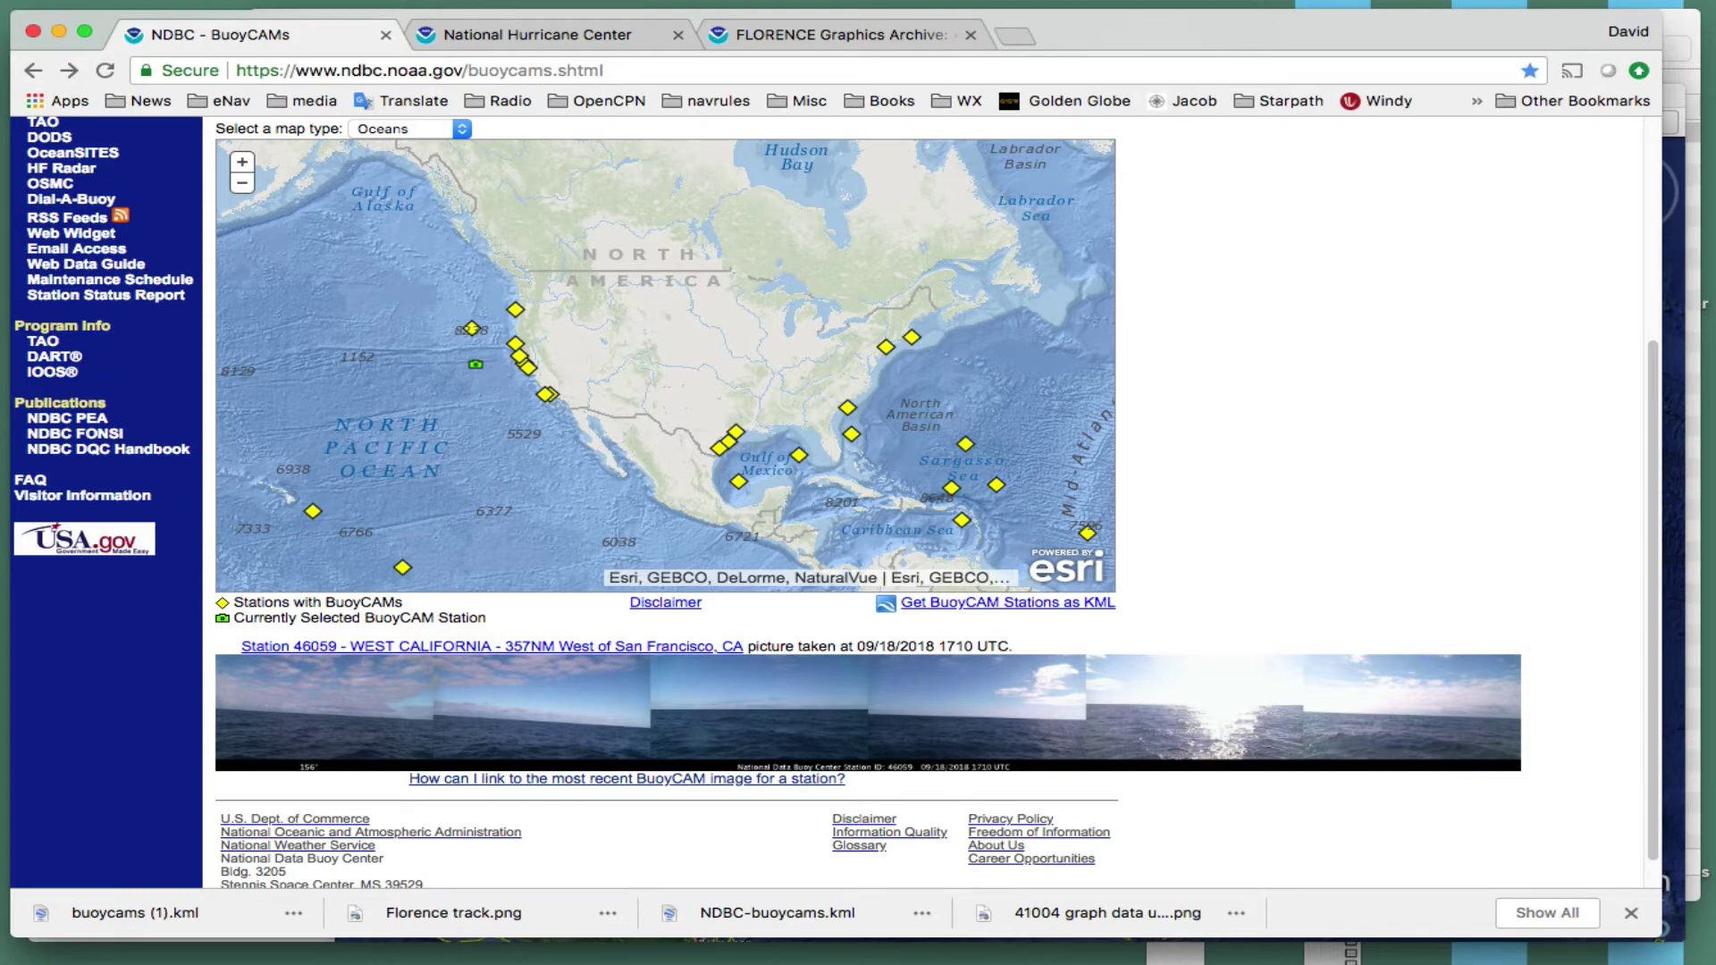
key(super+Tab)
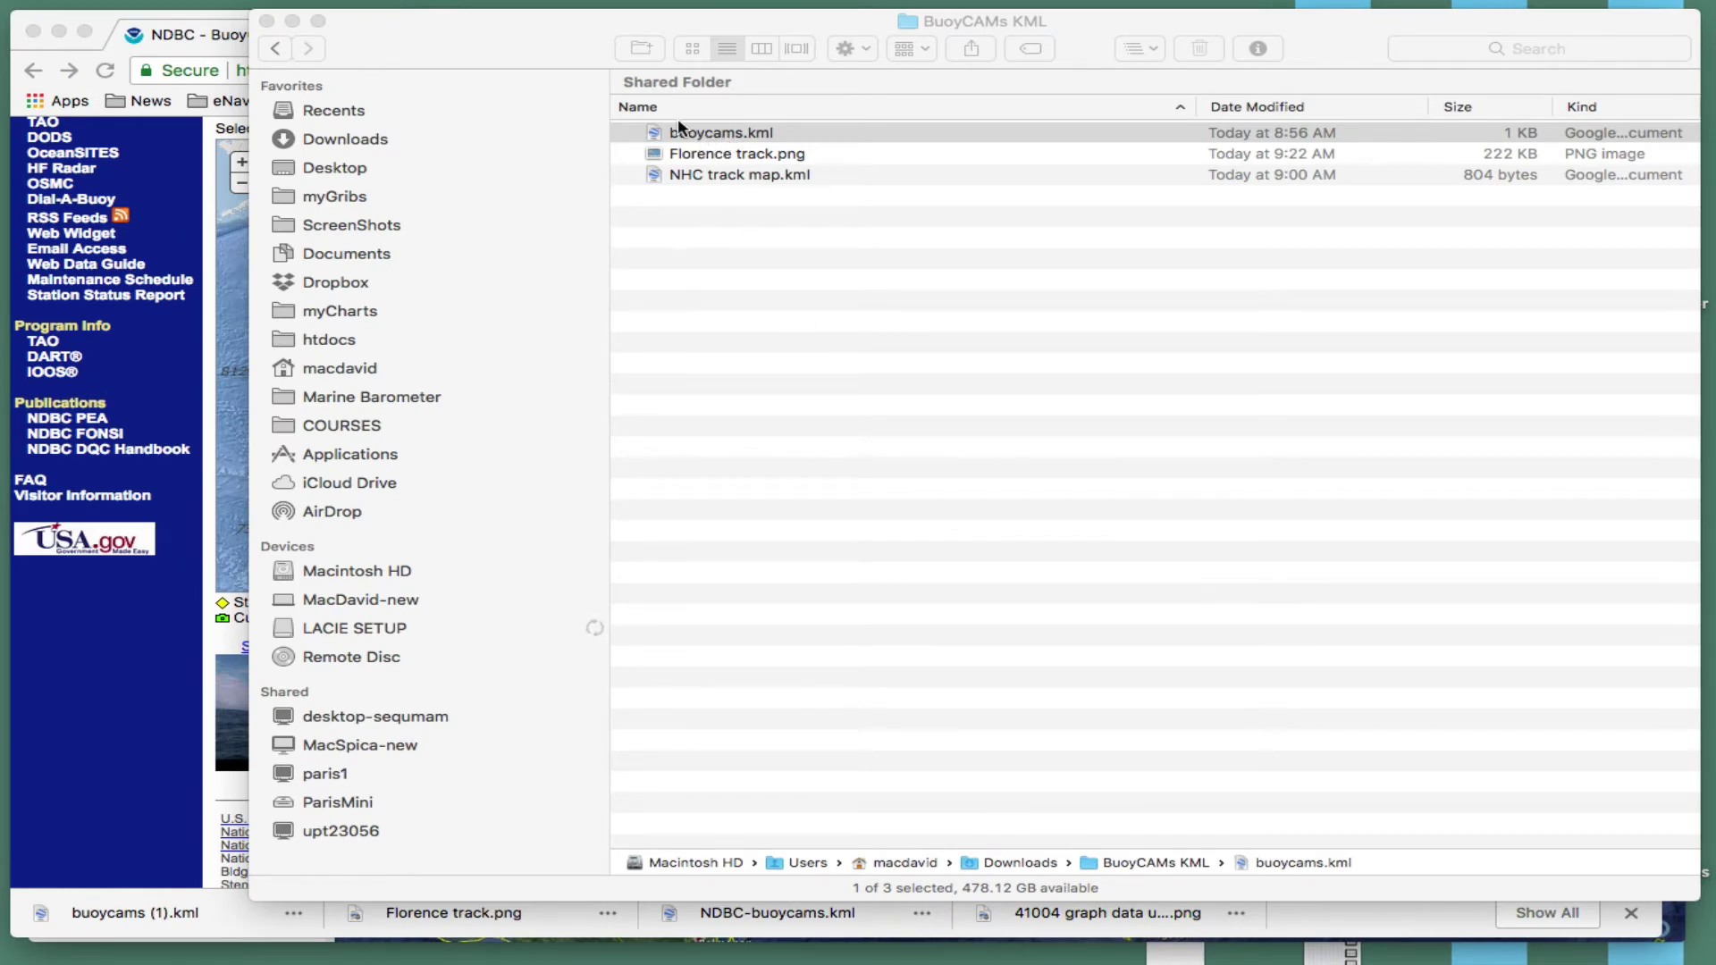
- Move the Finder window aside and drop buoycams.kml onto the Google Earth map
drag(516, 44, 1154, 69)
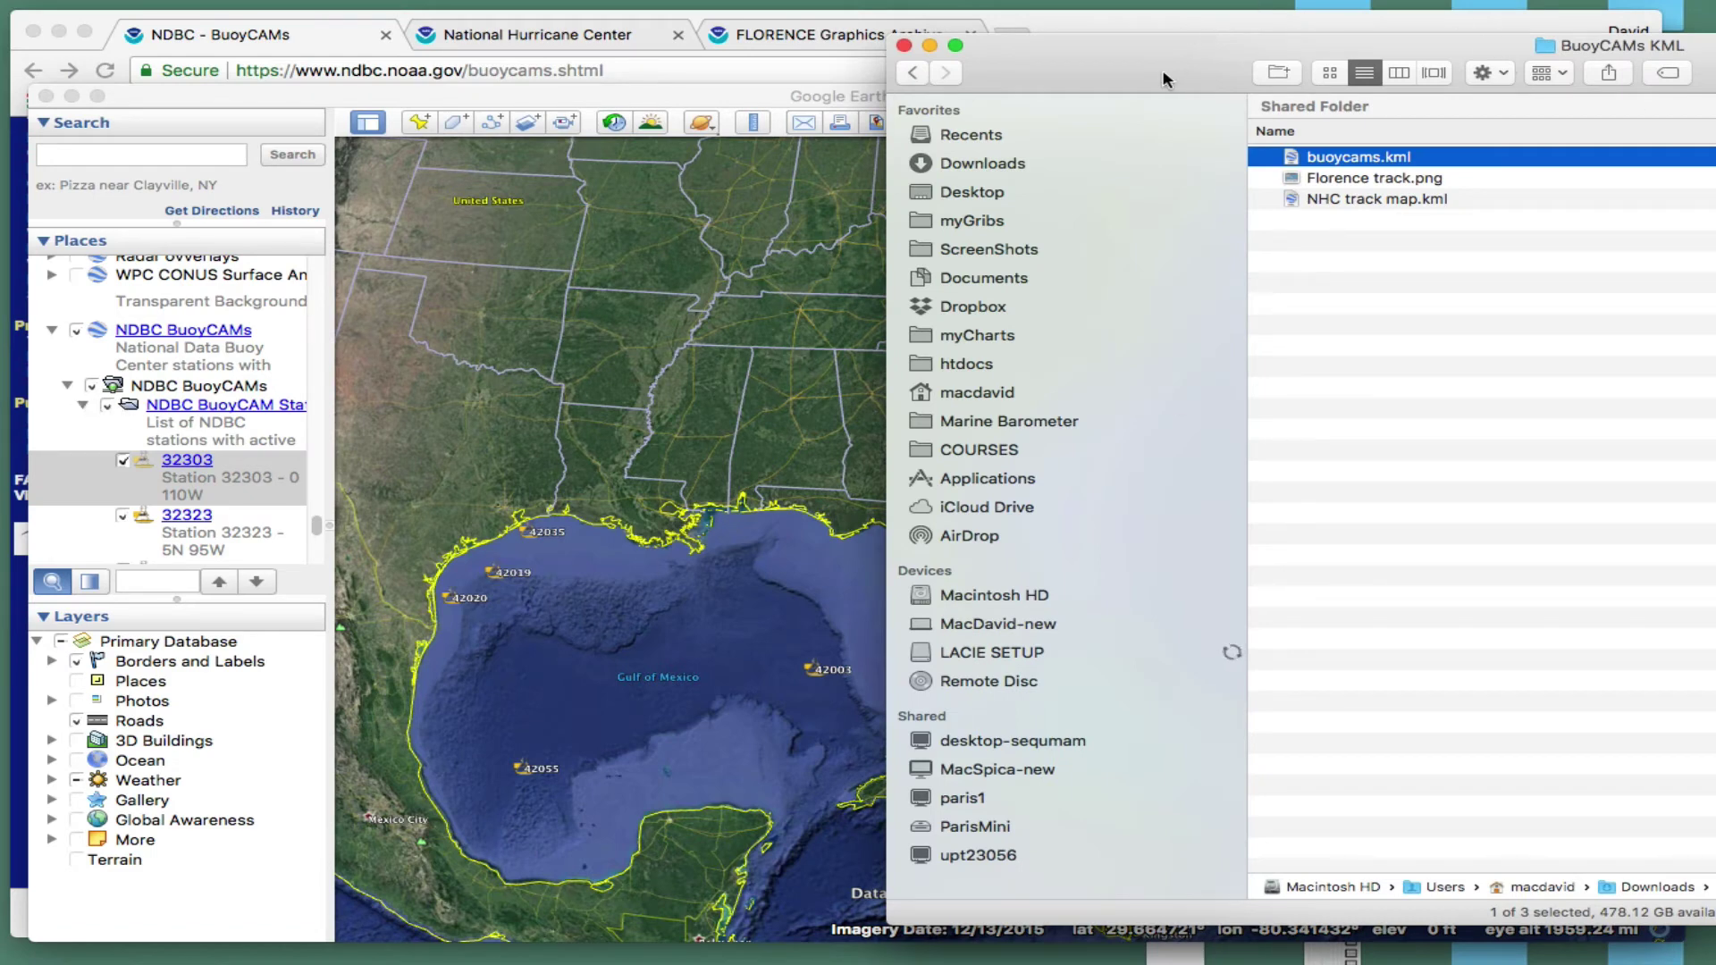
drag(1162, 75, 1135, 53)
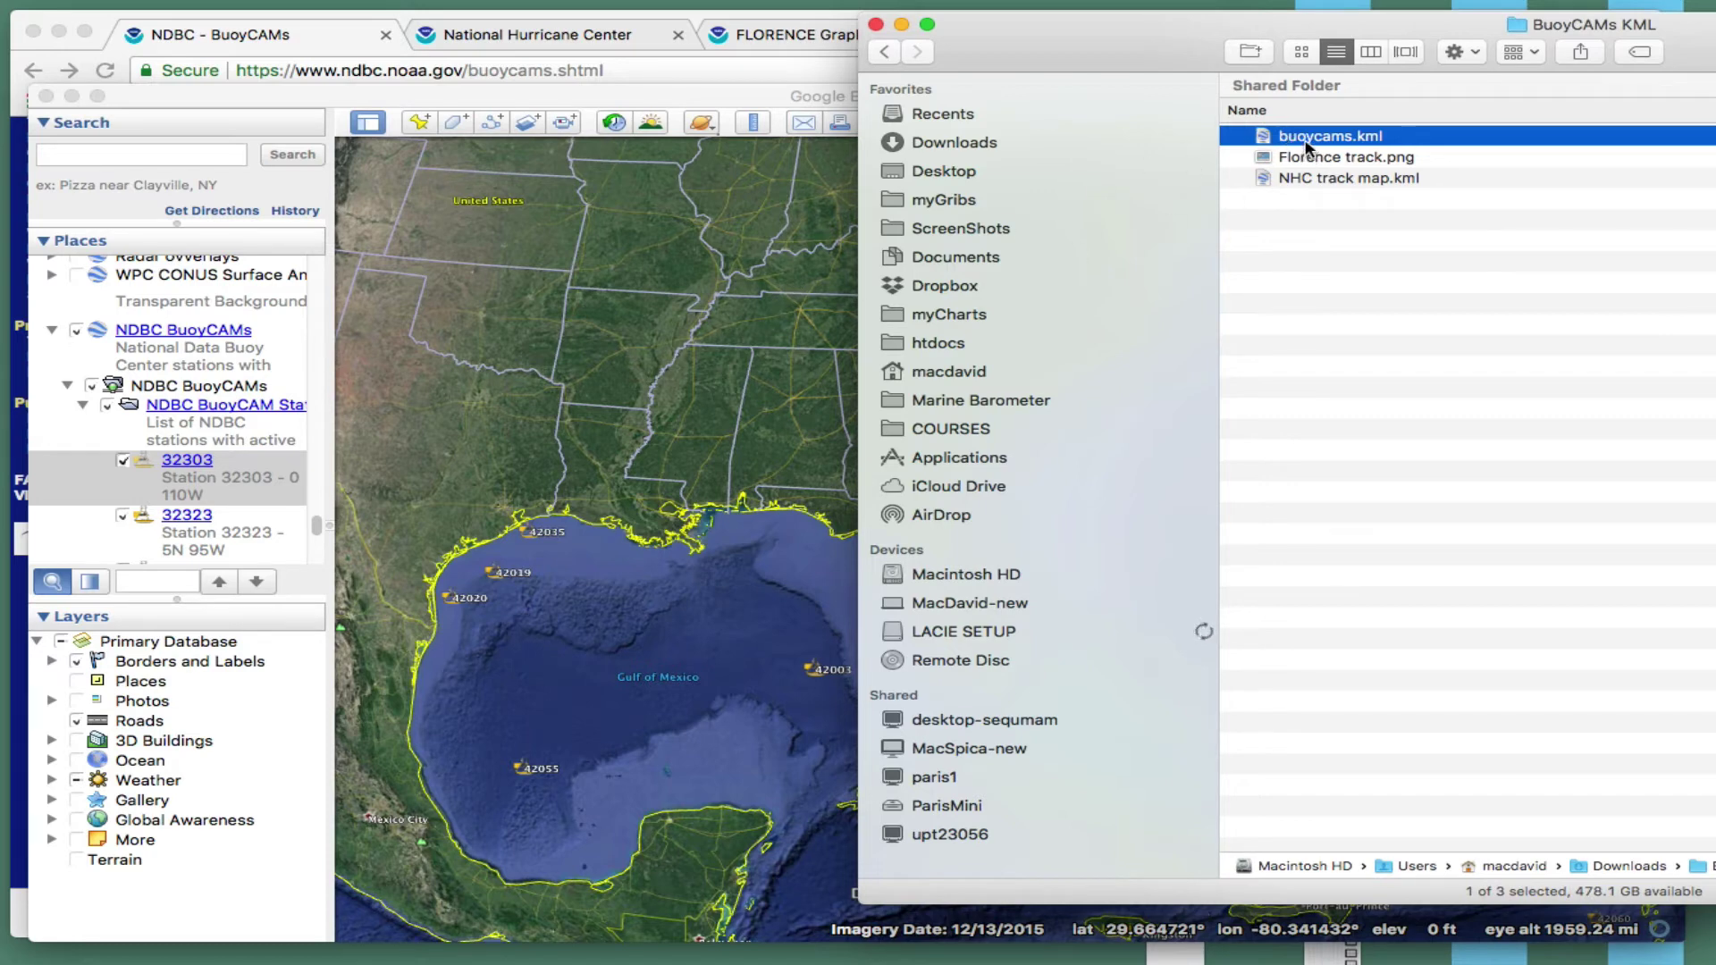
drag(1315, 138, 738, 289)
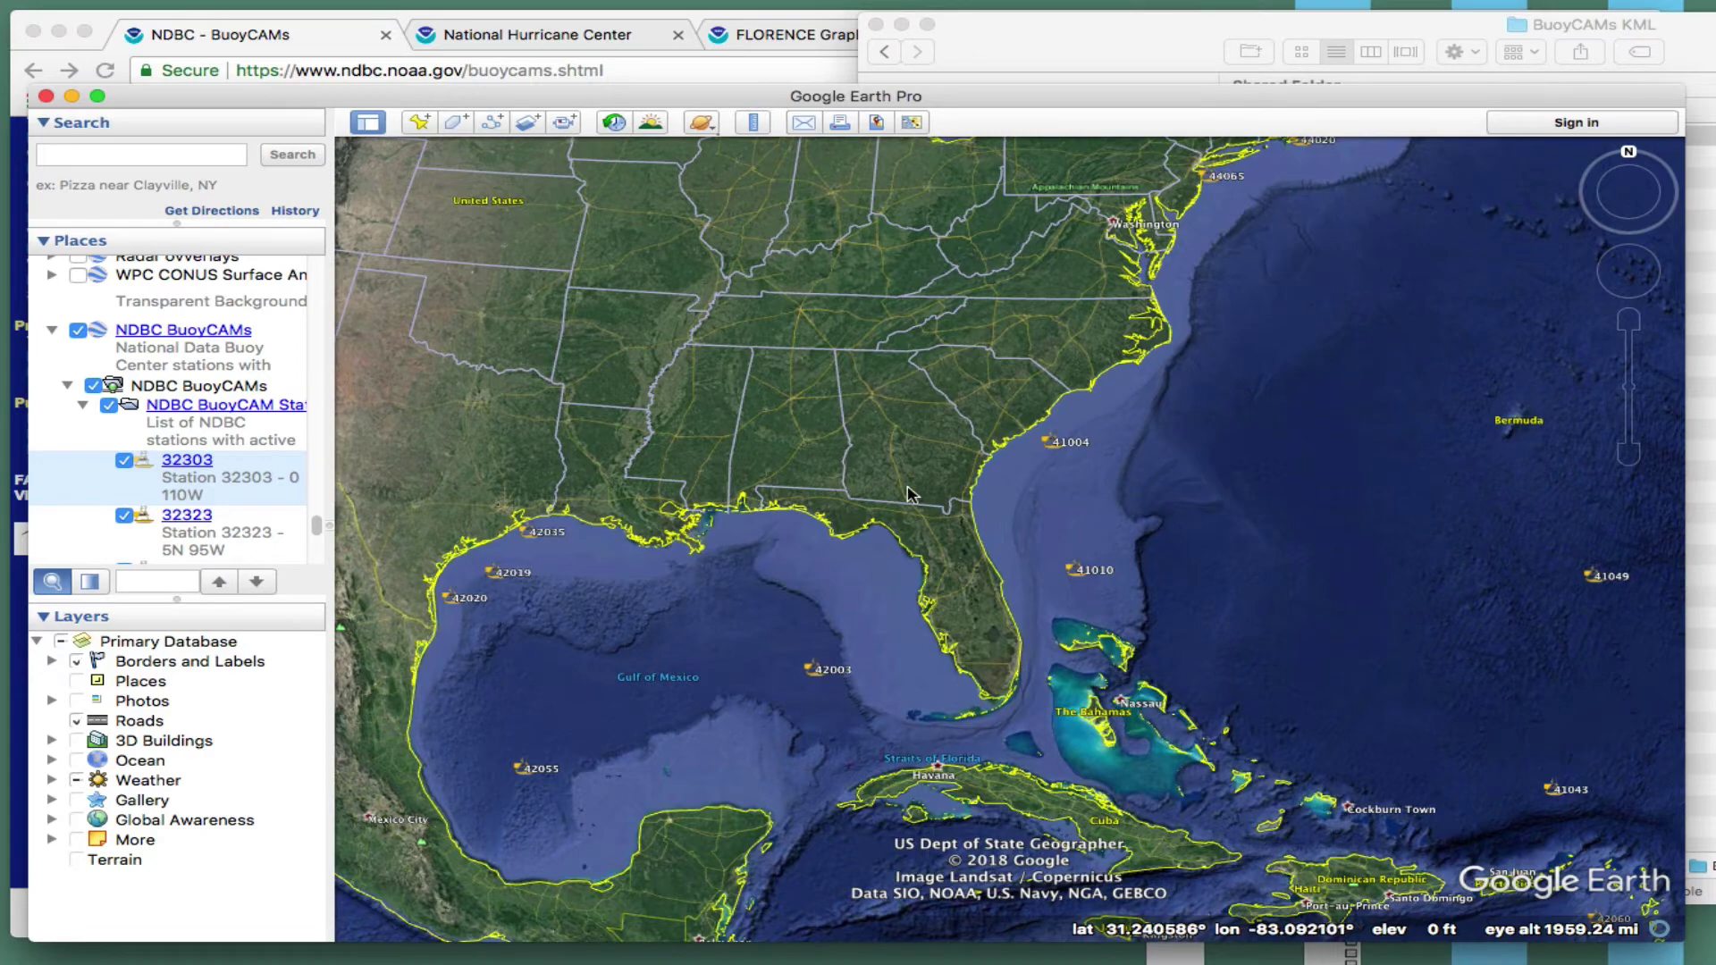
- Zoom and reposition Google Earth to frame stations 41004, 41010, 41049, 41044 and 42003
scroll(1144, 573, up, 5)
scroll(1148, 575, down, 3)
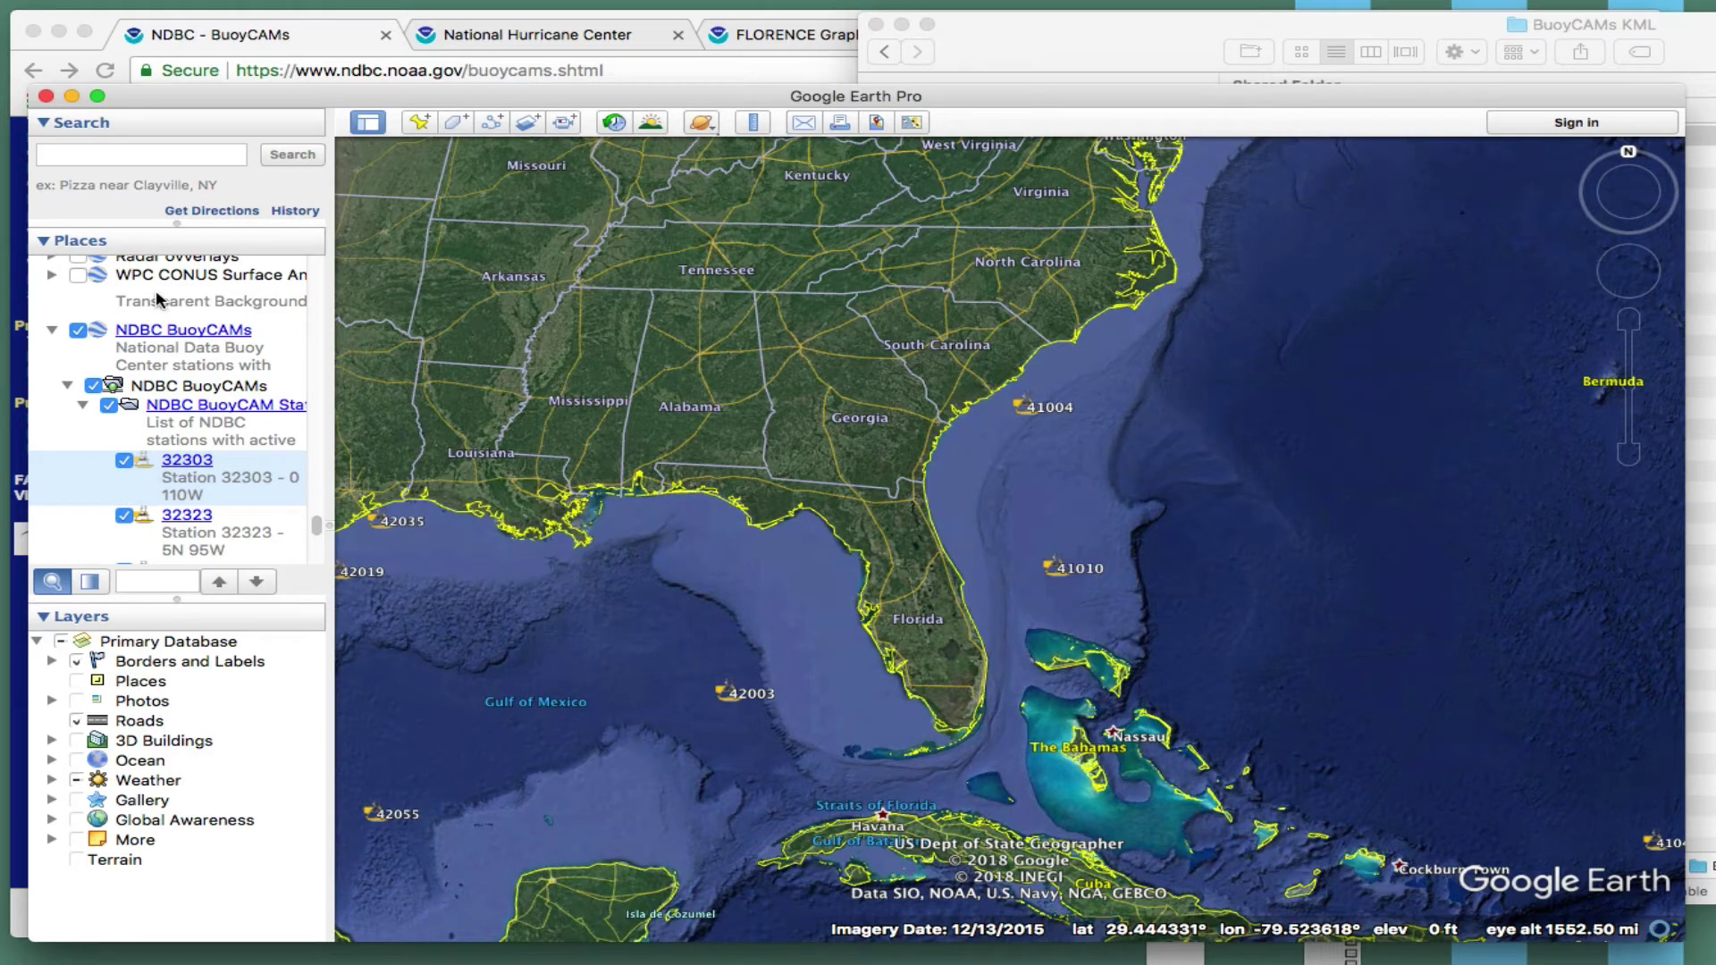
drag(1099, 102, 1063, 86)
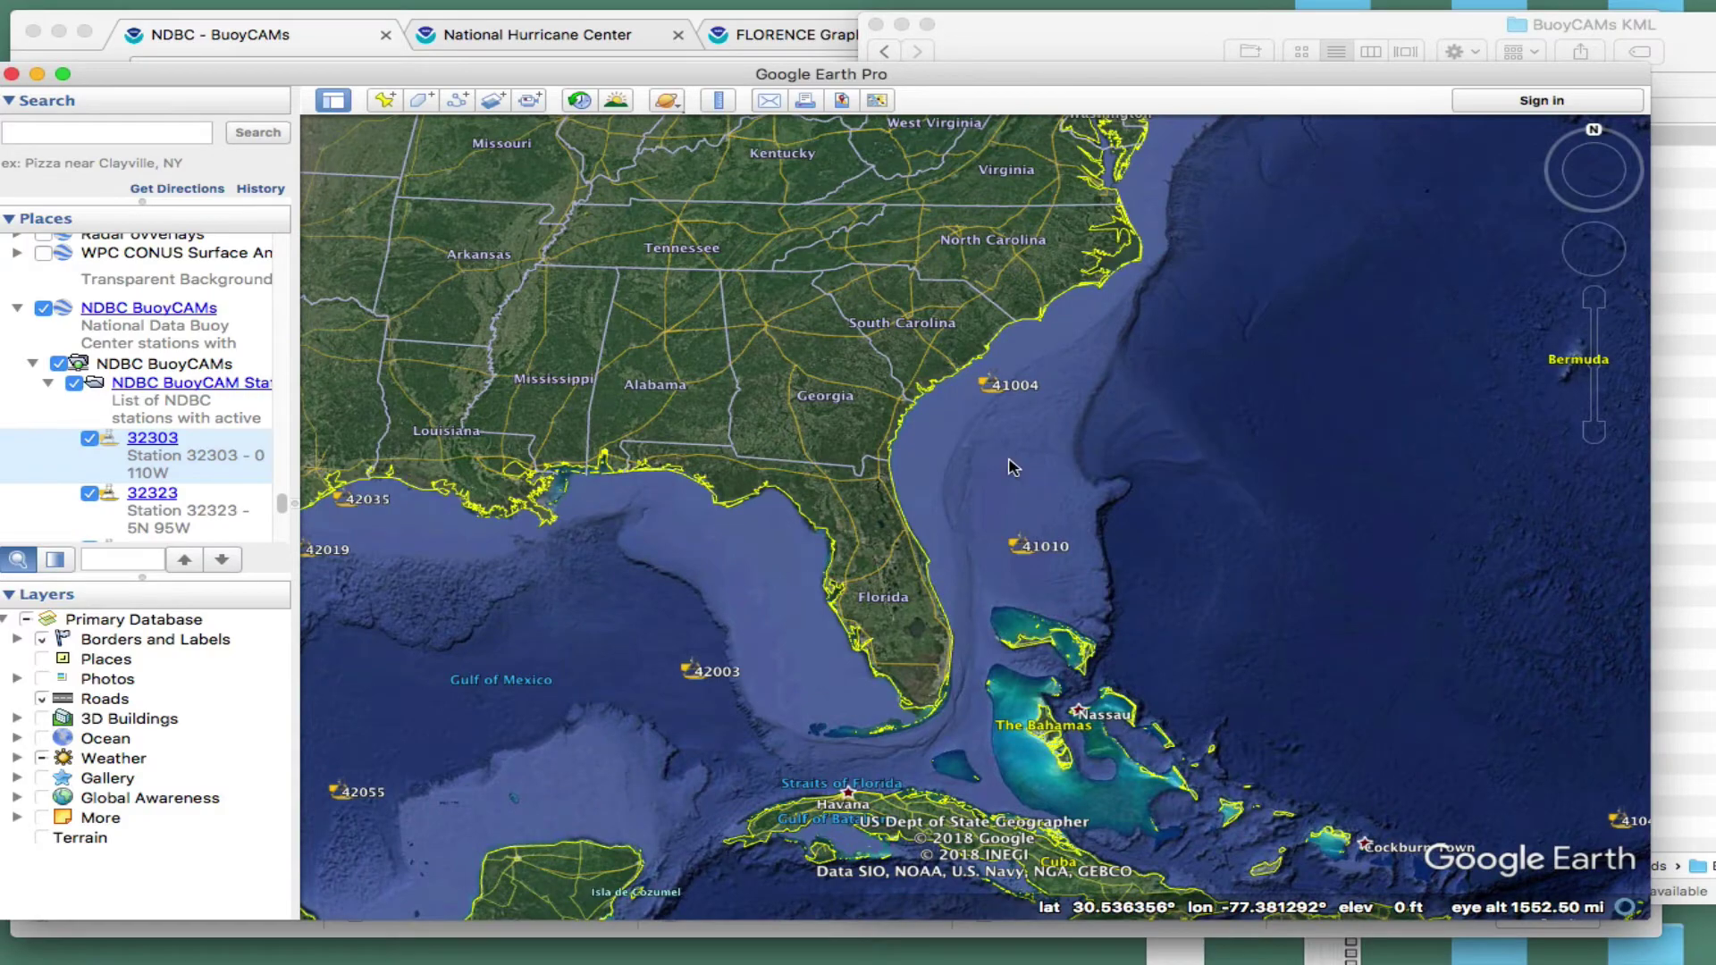
scroll(1011, 473, up, 3)
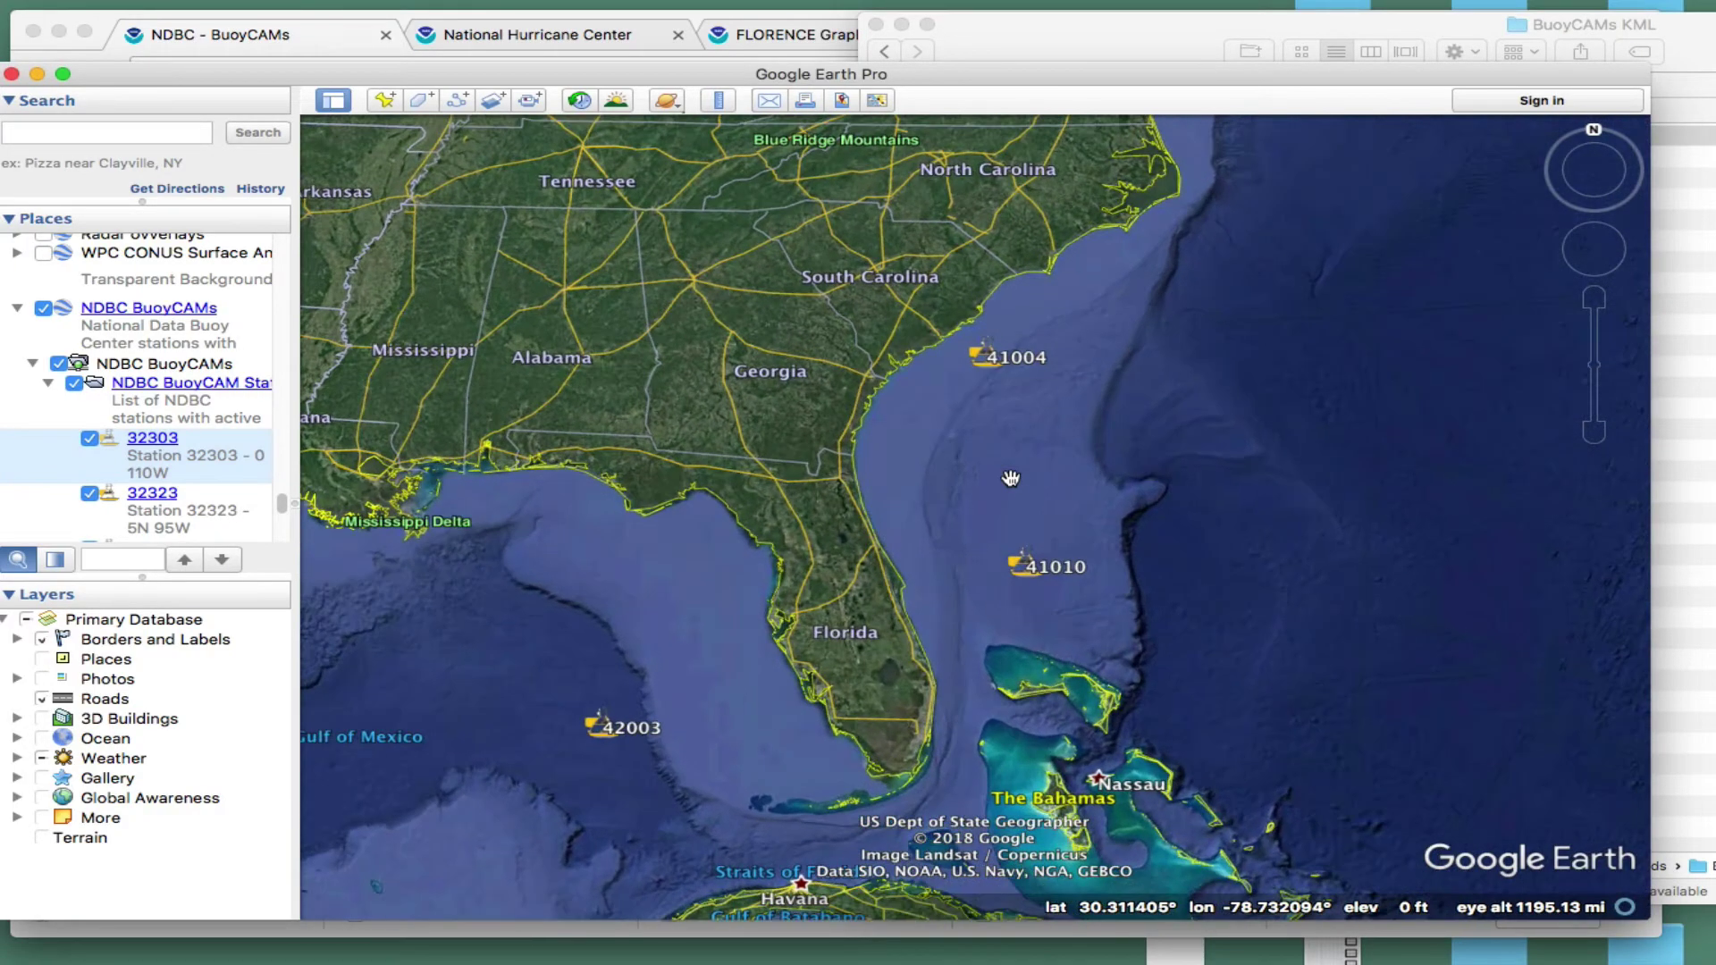
scroll(1011, 478, down, 3)
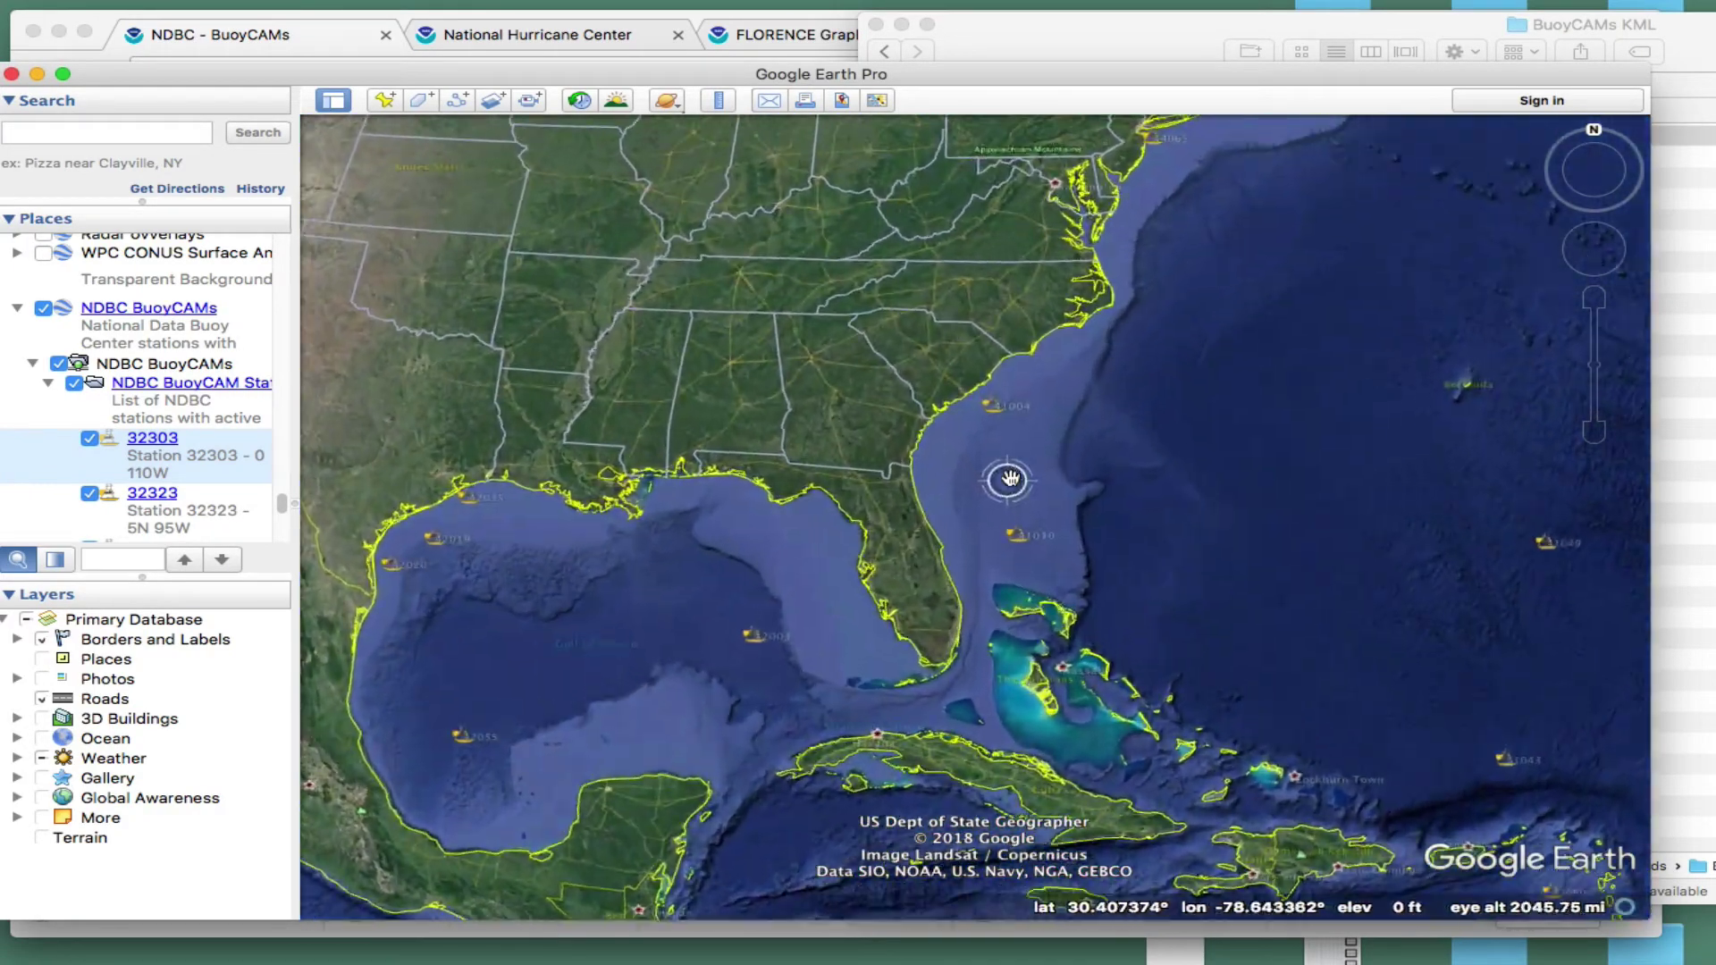
scroll(1106, 586, down, 2)
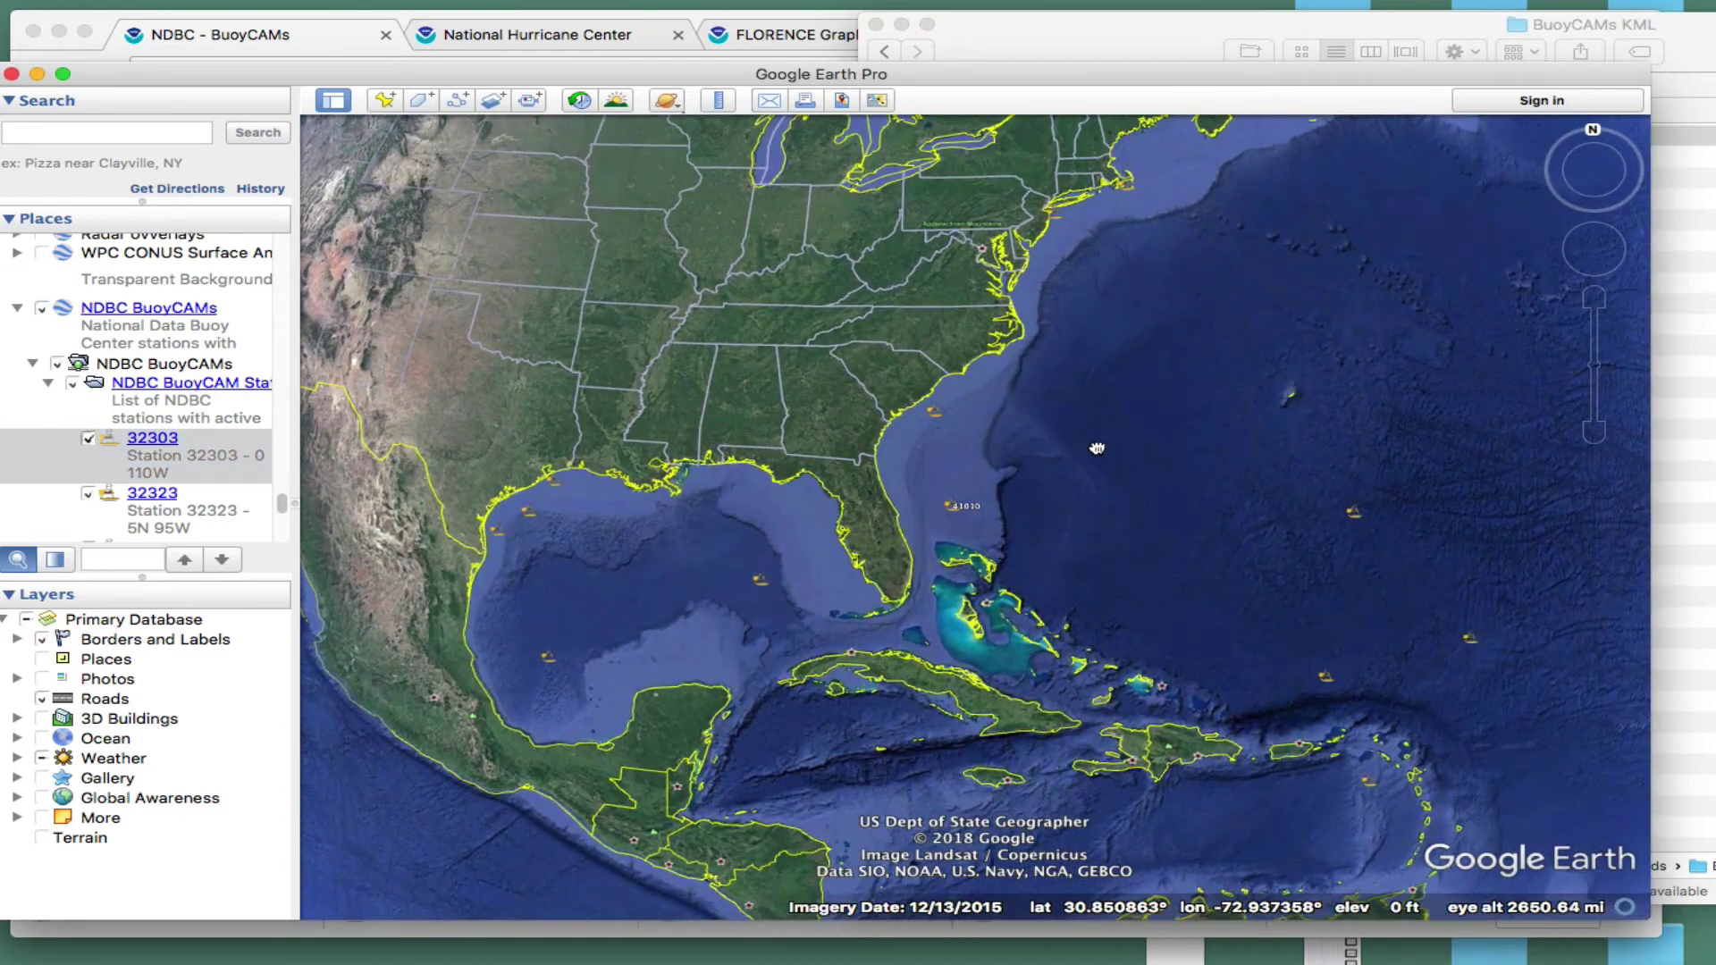
scroll(1098, 448, up, 3)
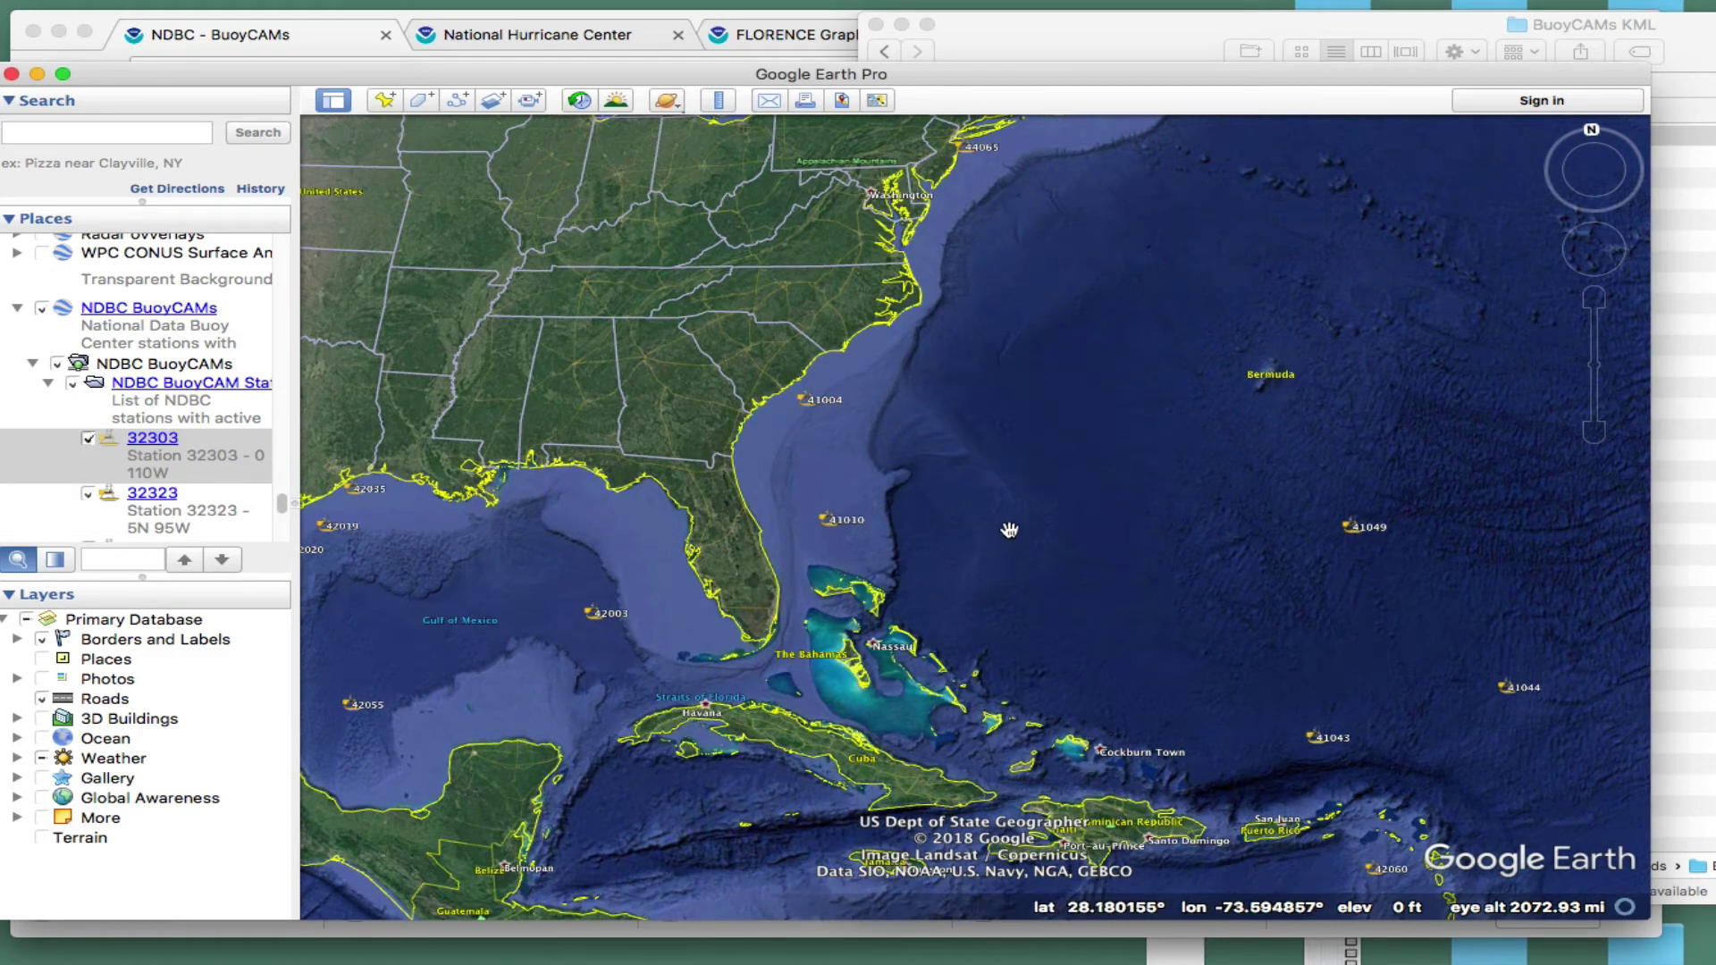
- Open and close Station 41010's photo balloon, then pan the map toward the Gulf of Mexico
click(824, 520)
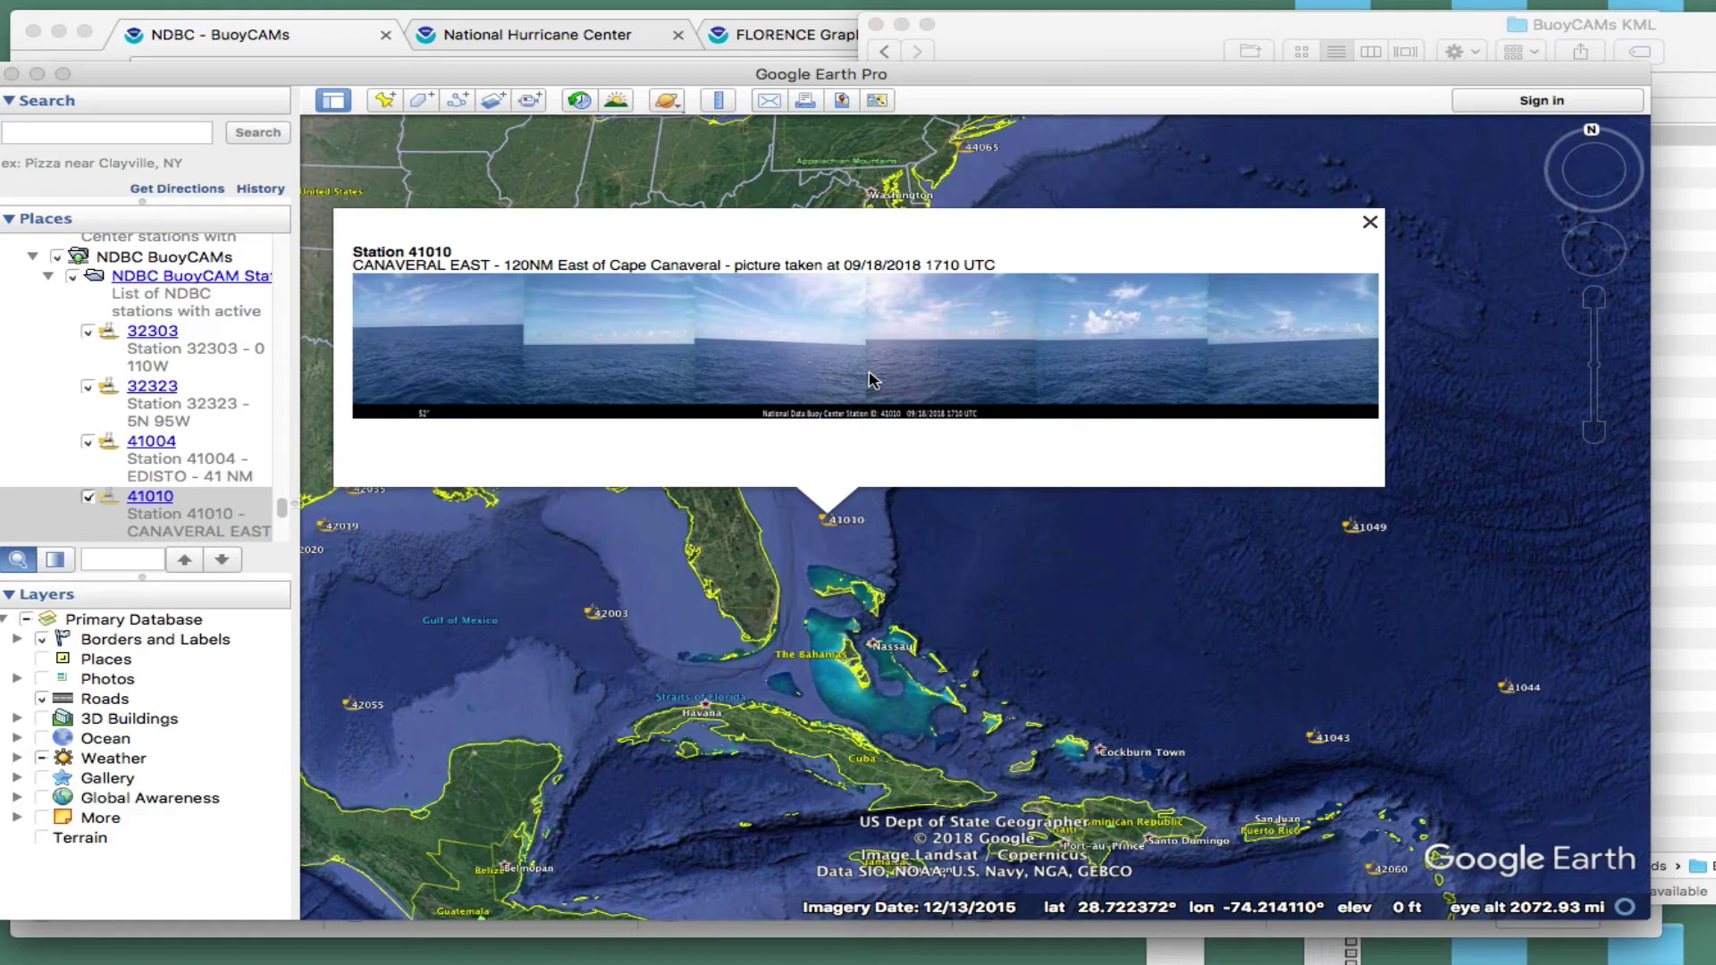
click(1370, 223)
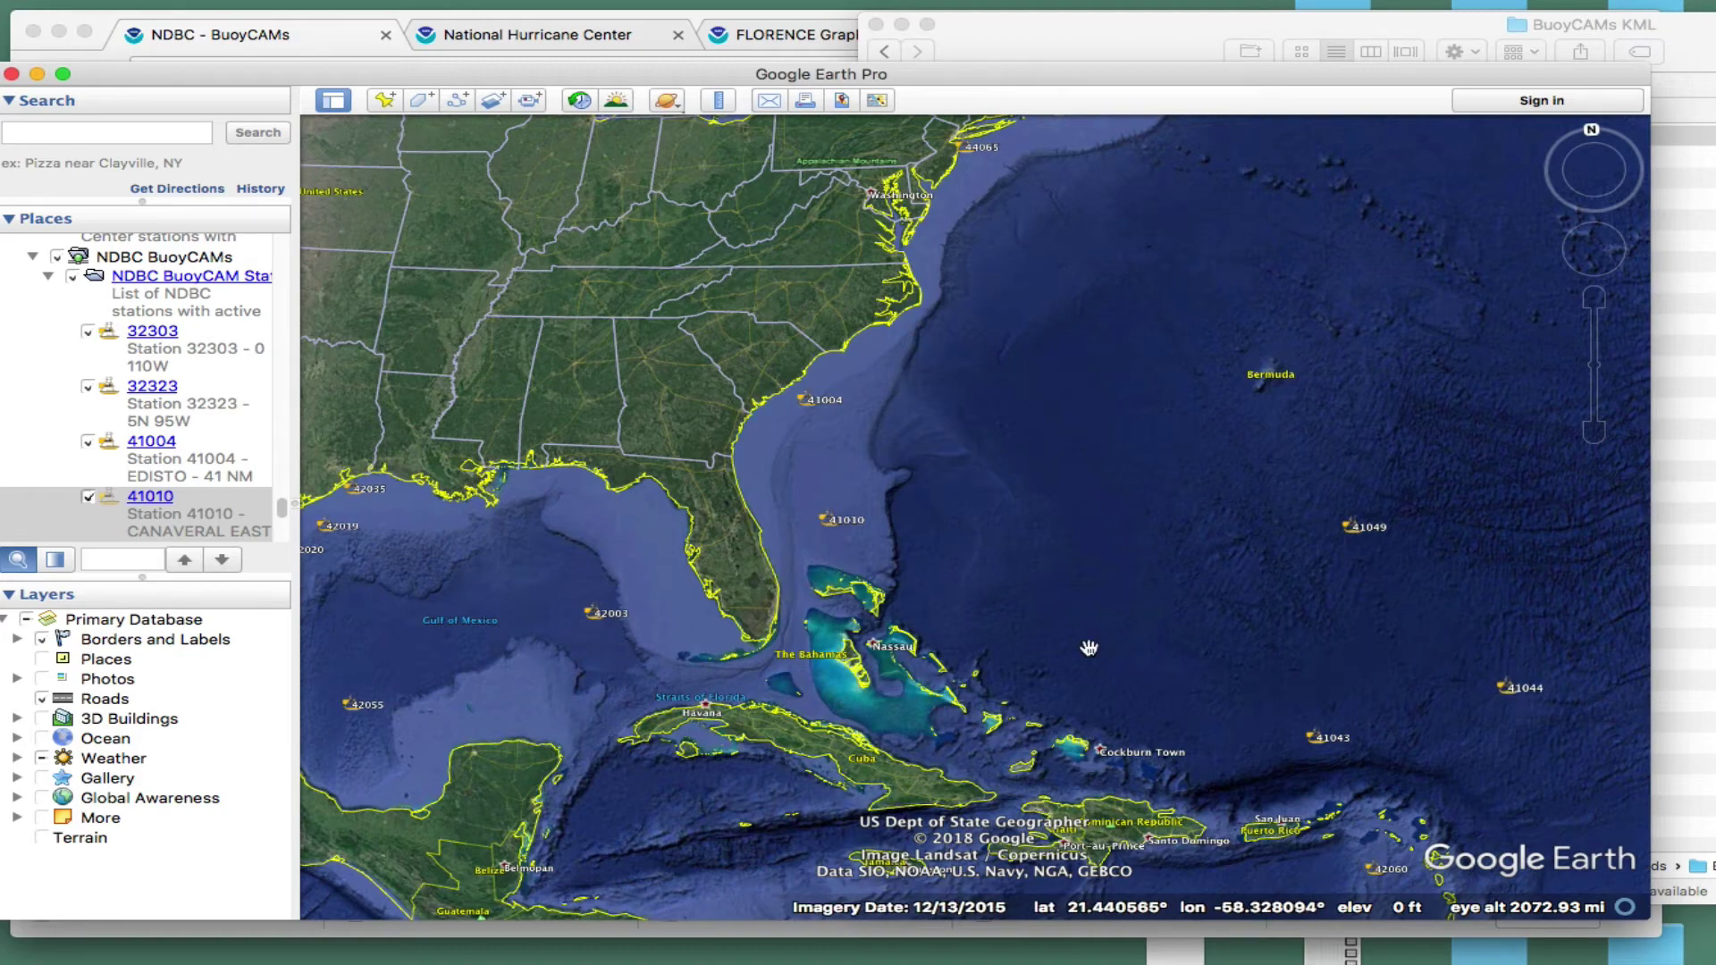
drag(733, 572, 520, 520)
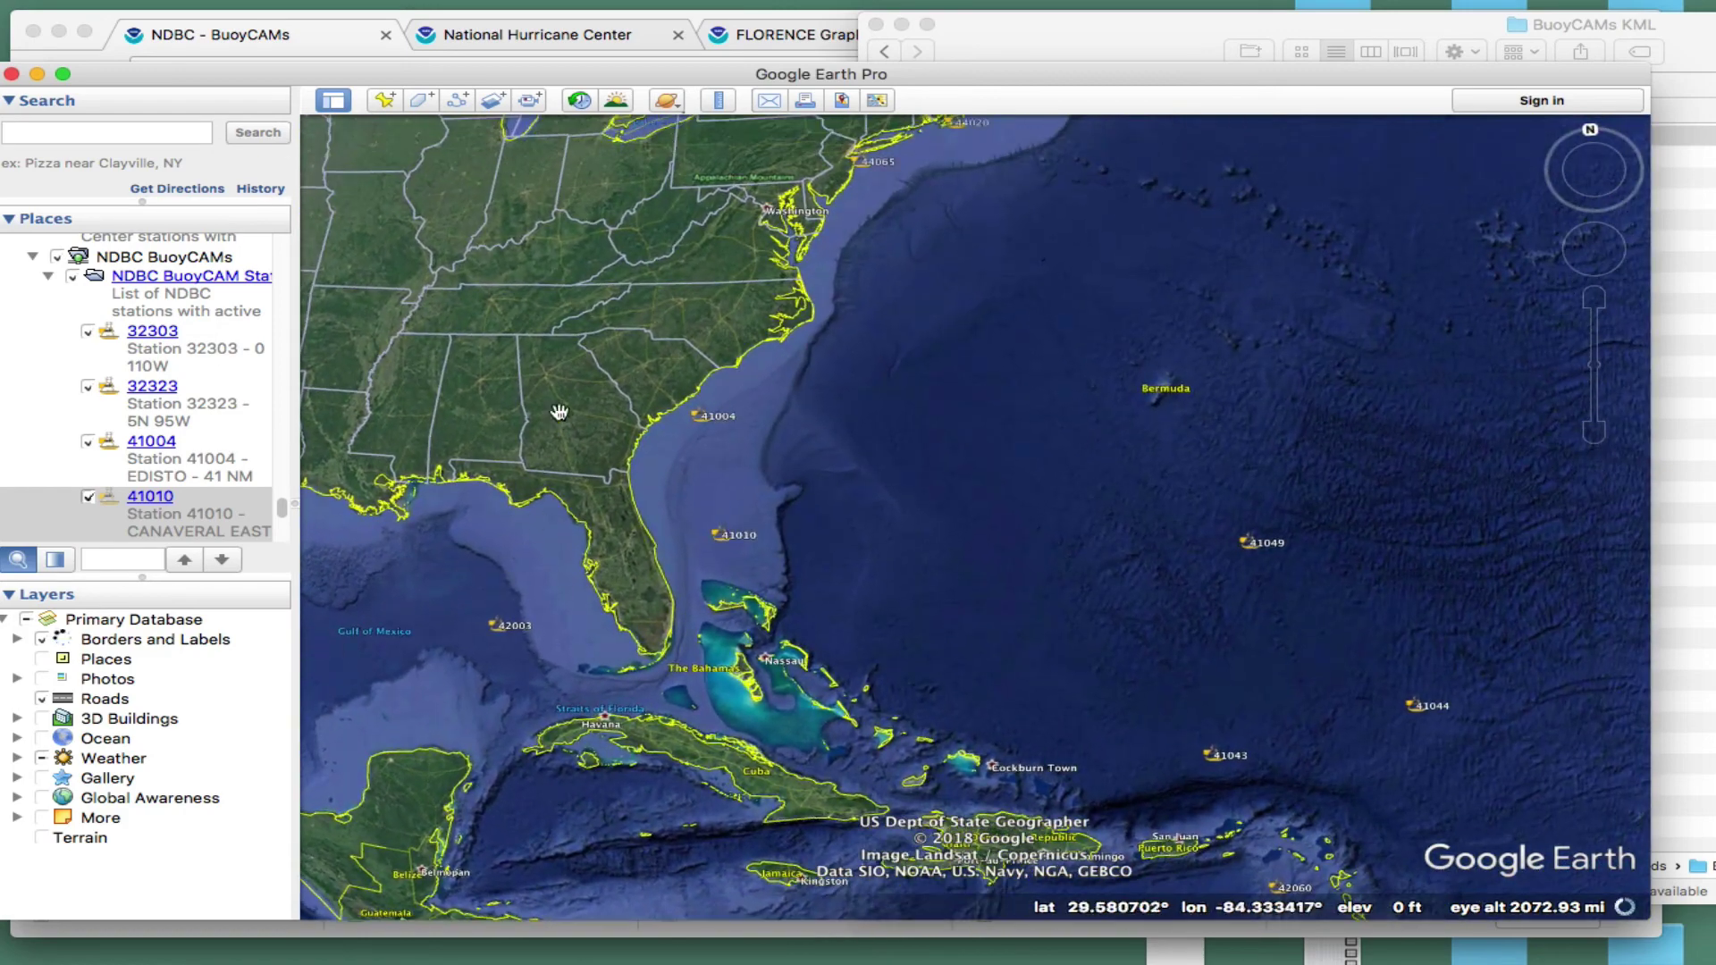
- Bring up the National Hurricane Center home page and return to its top
click(575, 36)
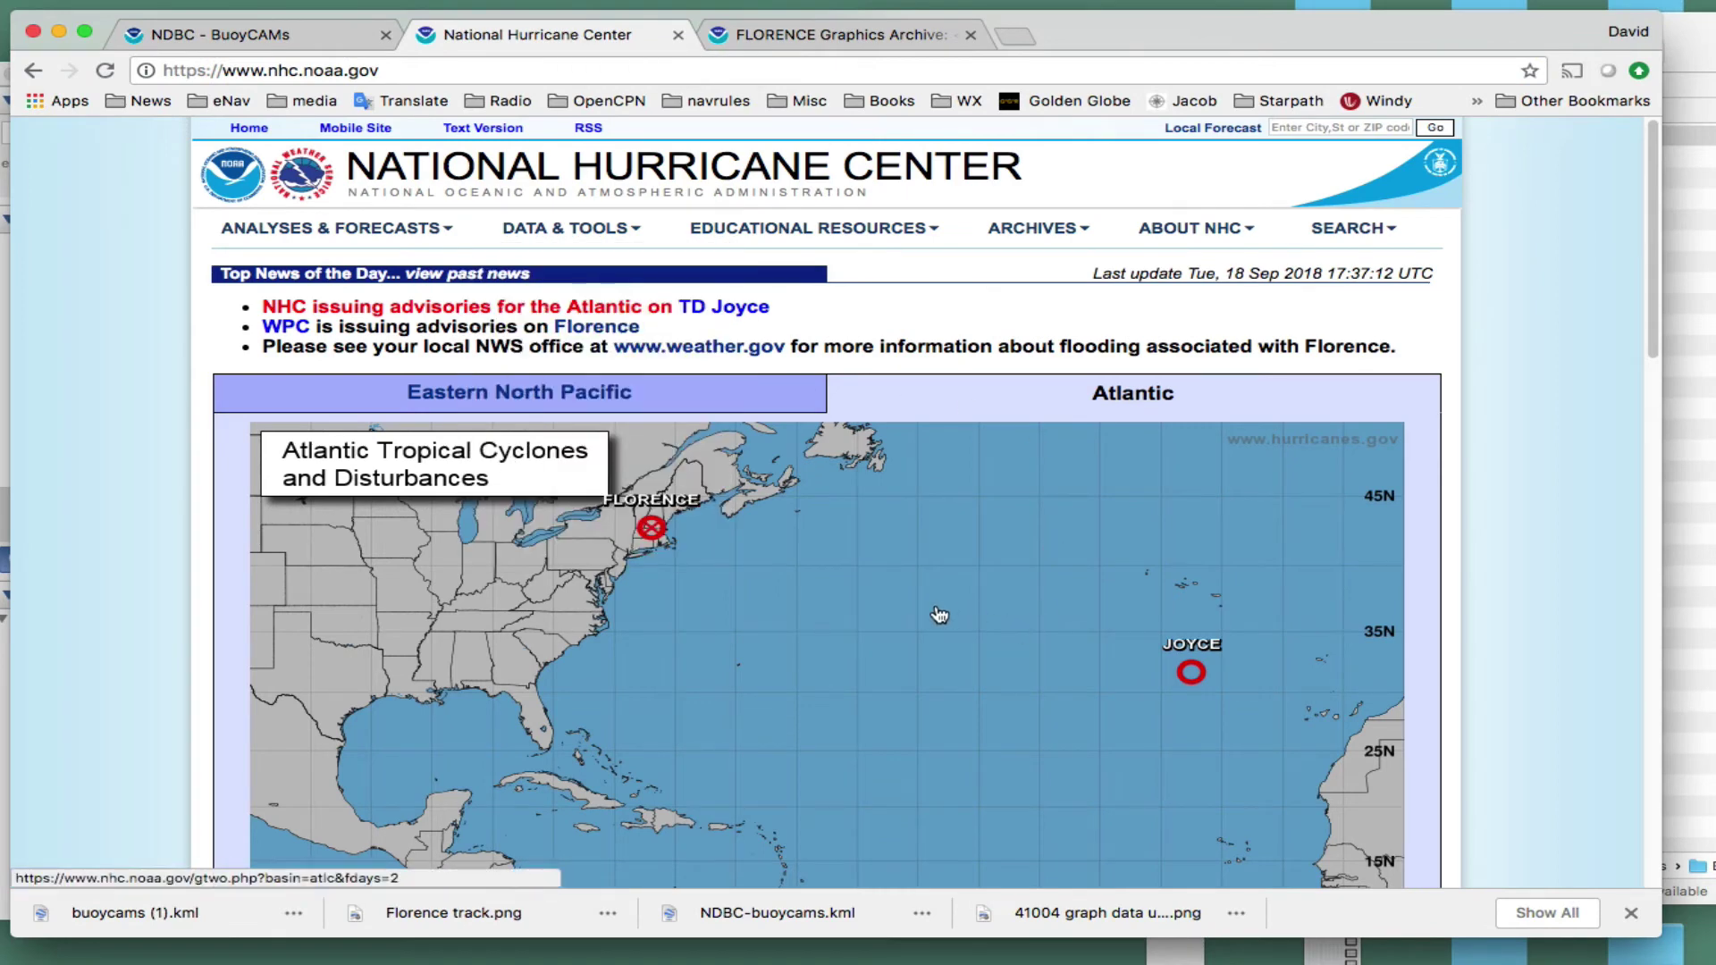
scroll(938, 614, down, 1)
scroll(939, 615, down, 5)
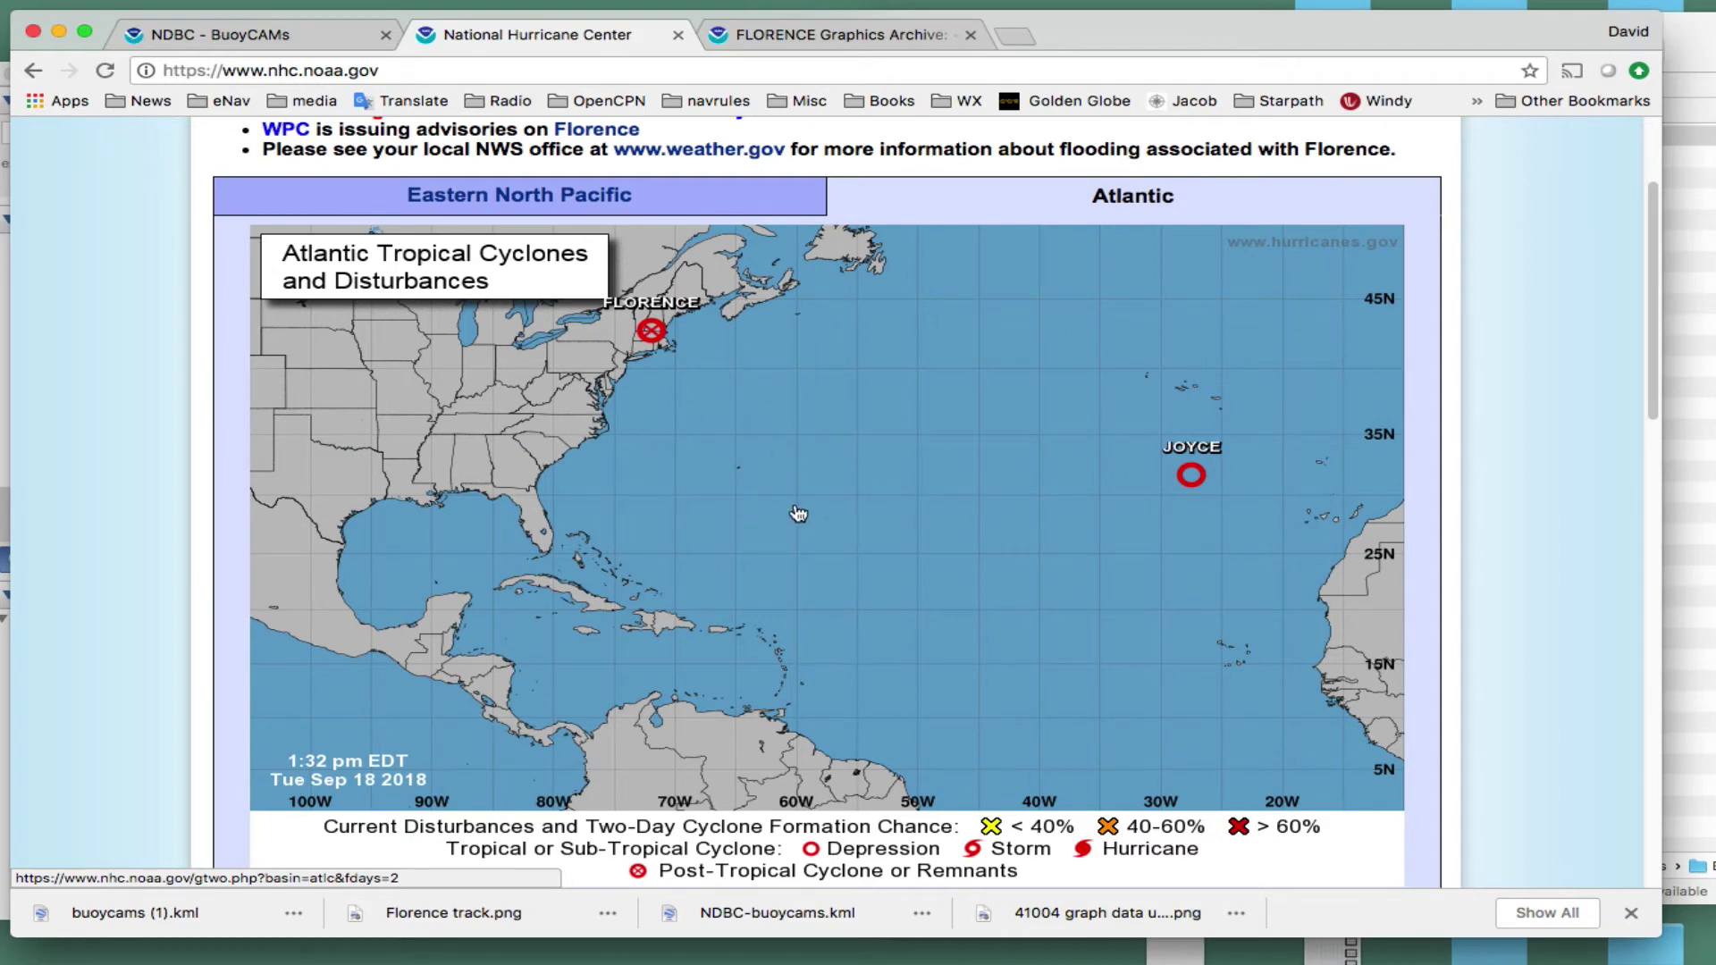
click(830, 41)
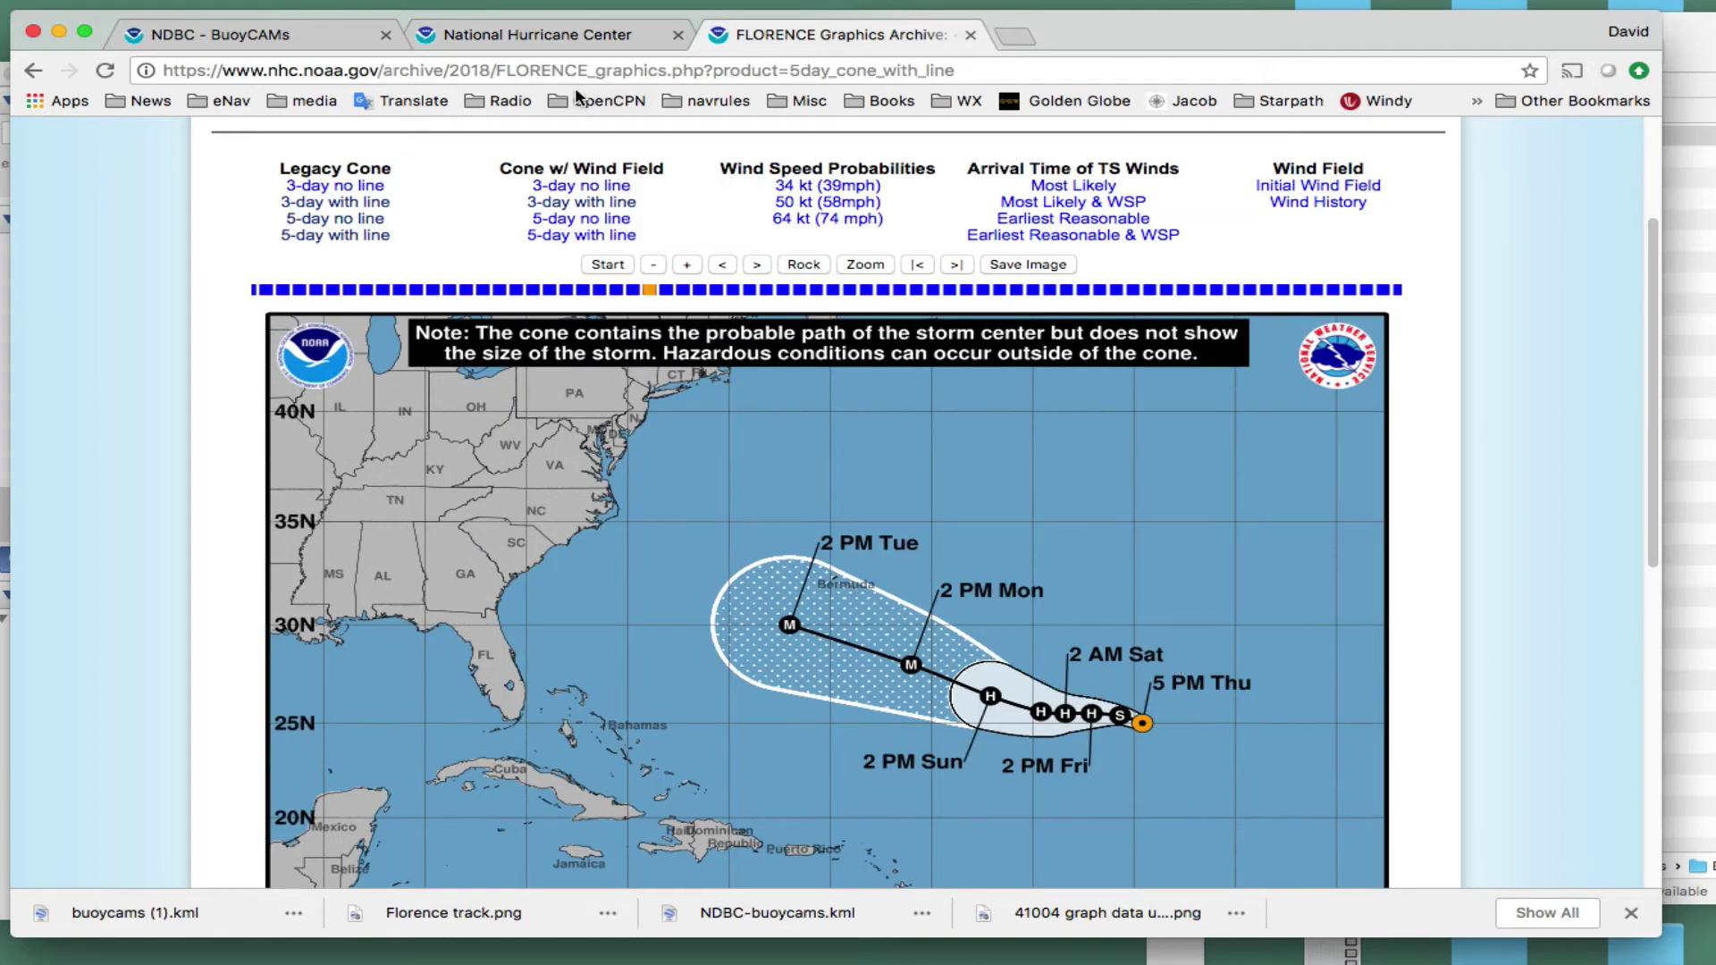
click(613, 40)
scroll(898, 416, up, 3)
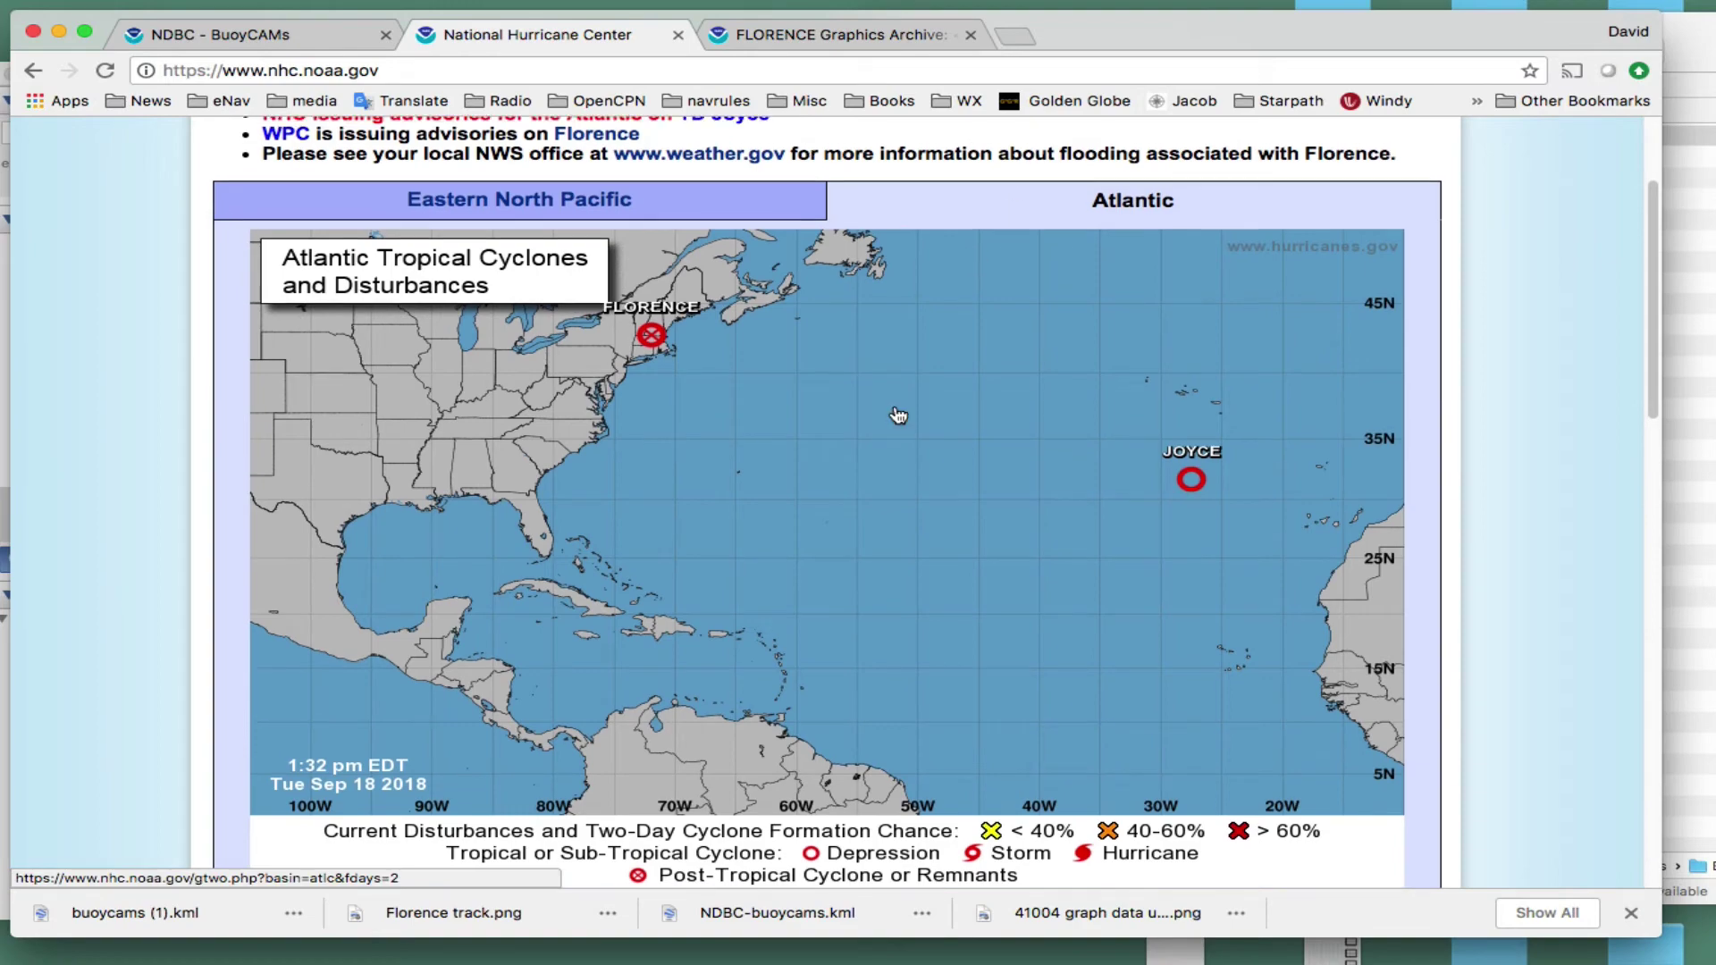
- Go through the 2018 advisory archive to Hurricane FLORENCE's Graphics Archive
mouse_move(999, 222)
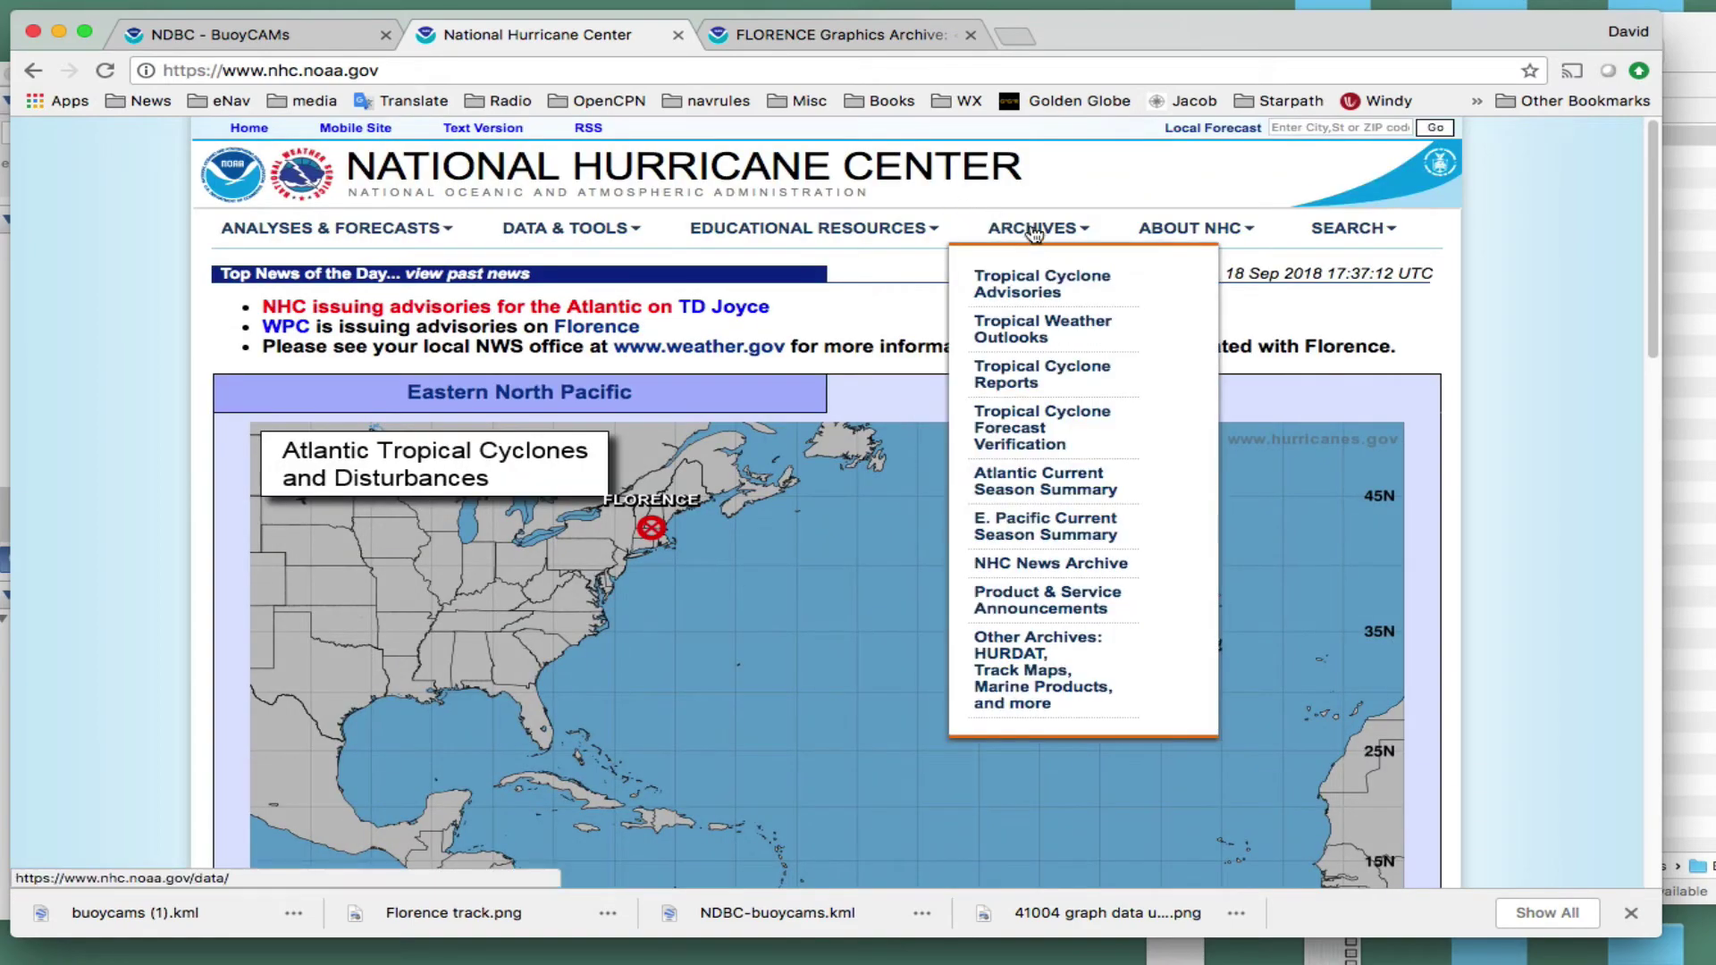
click(1015, 285)
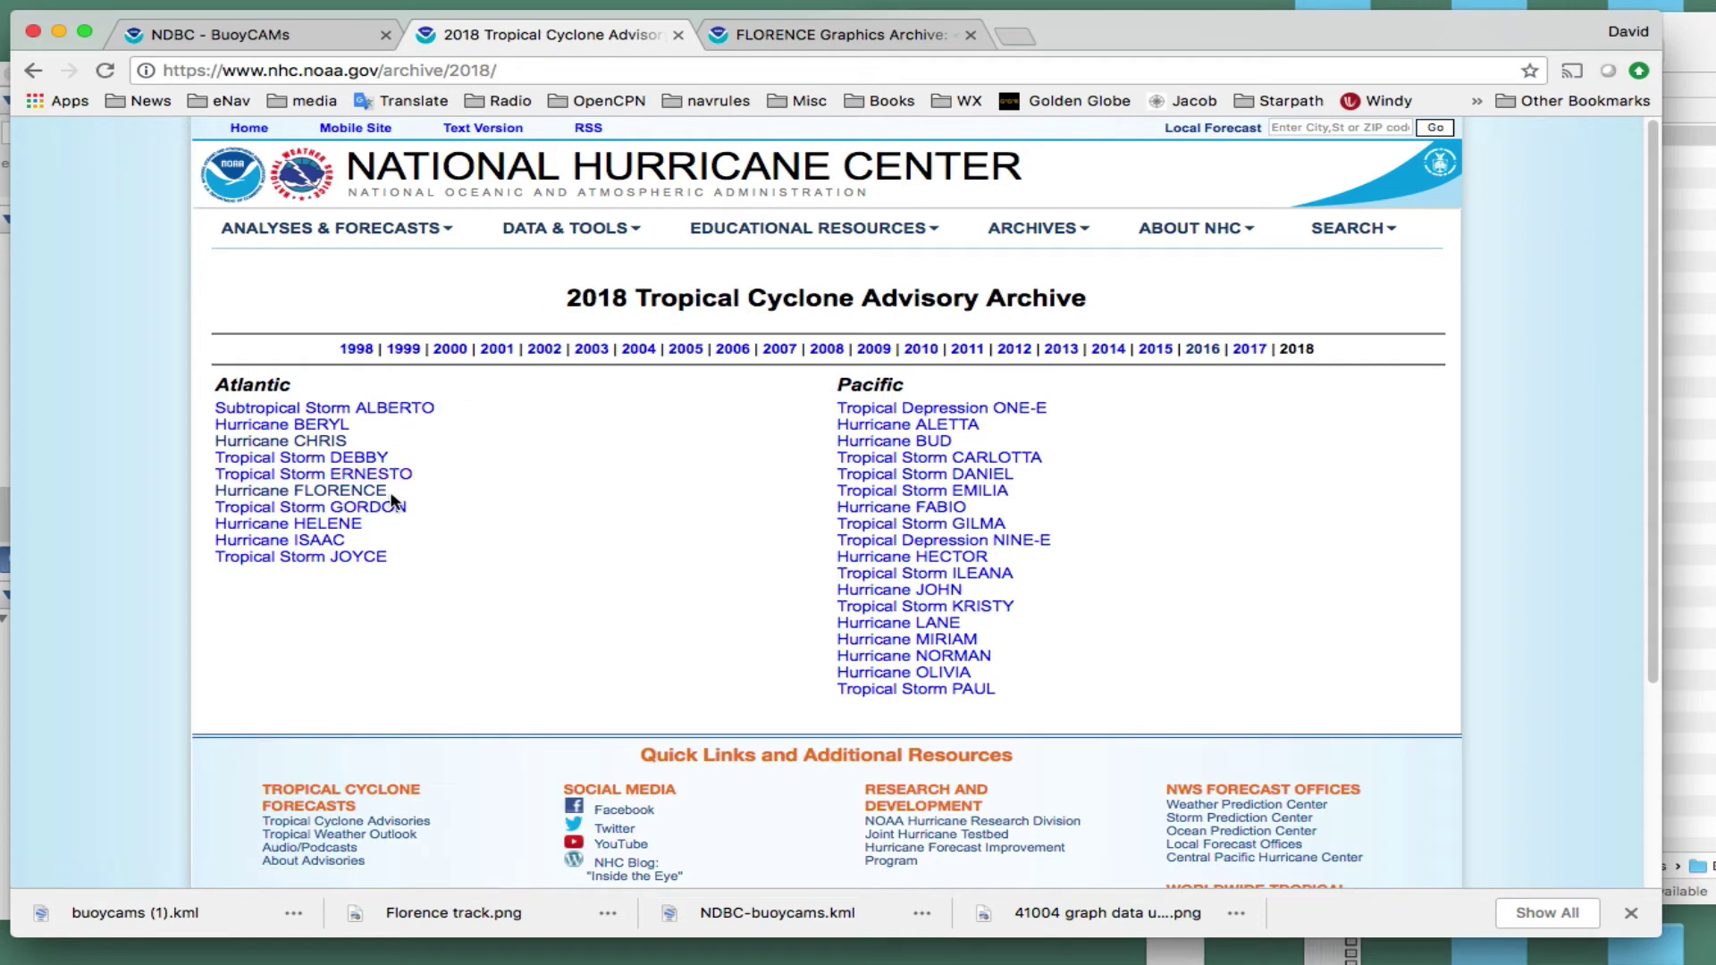
click(362, 491)
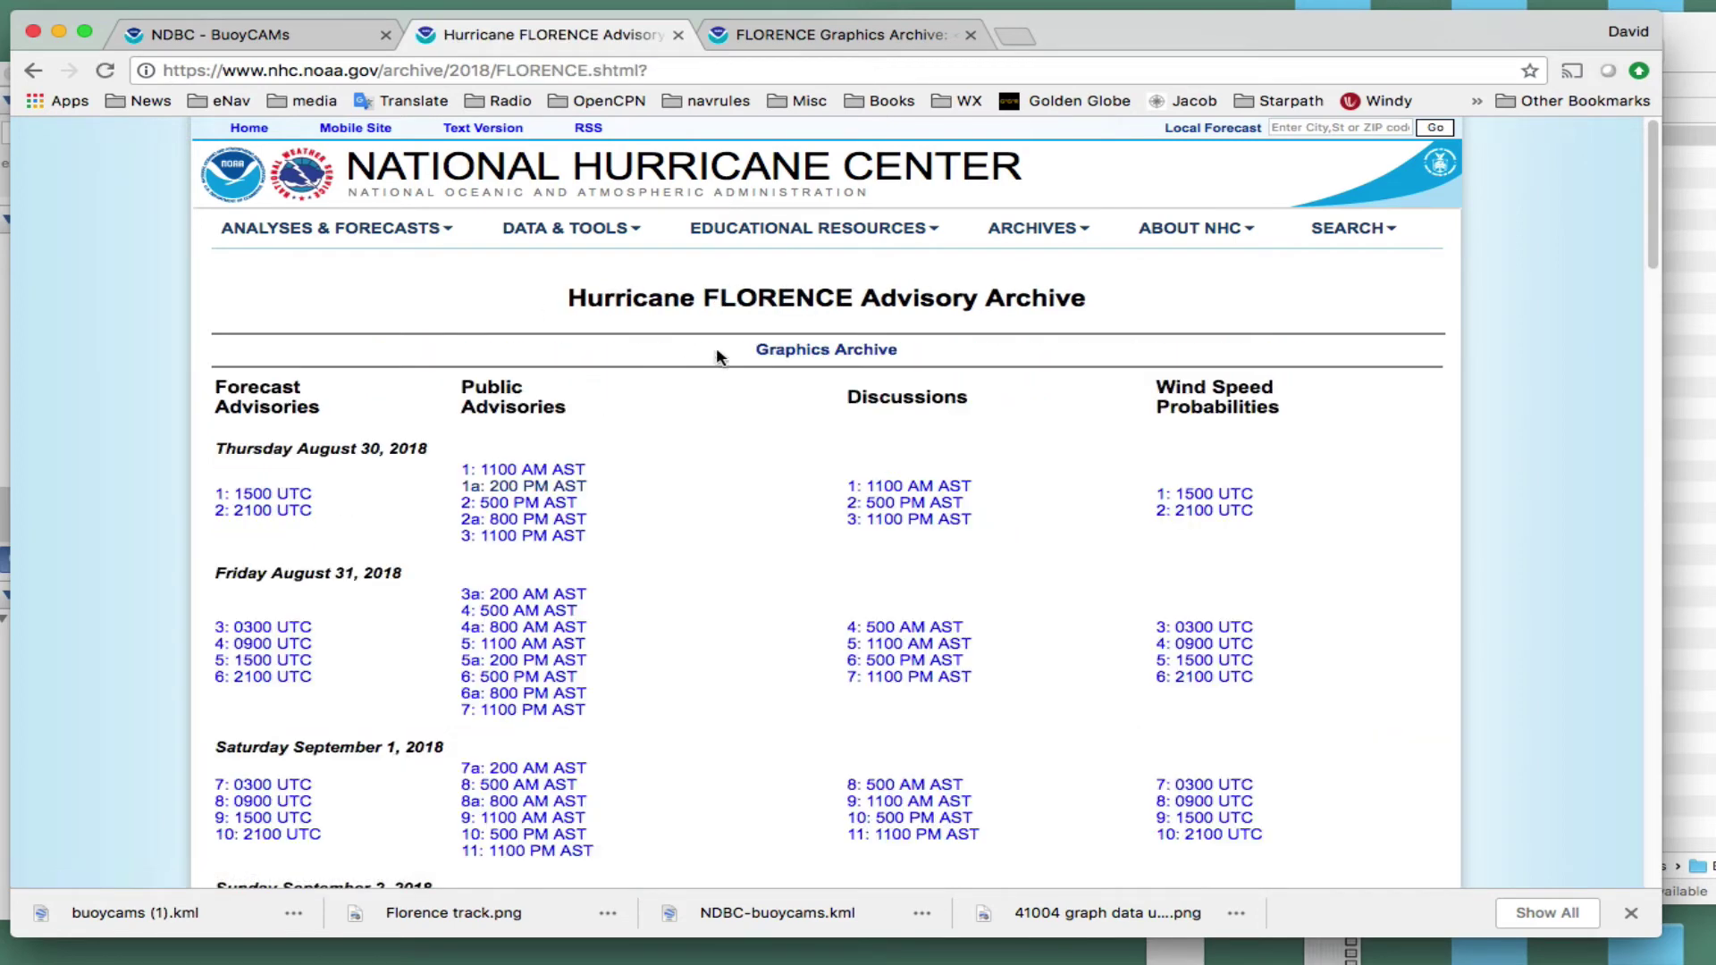
click(793, 355)
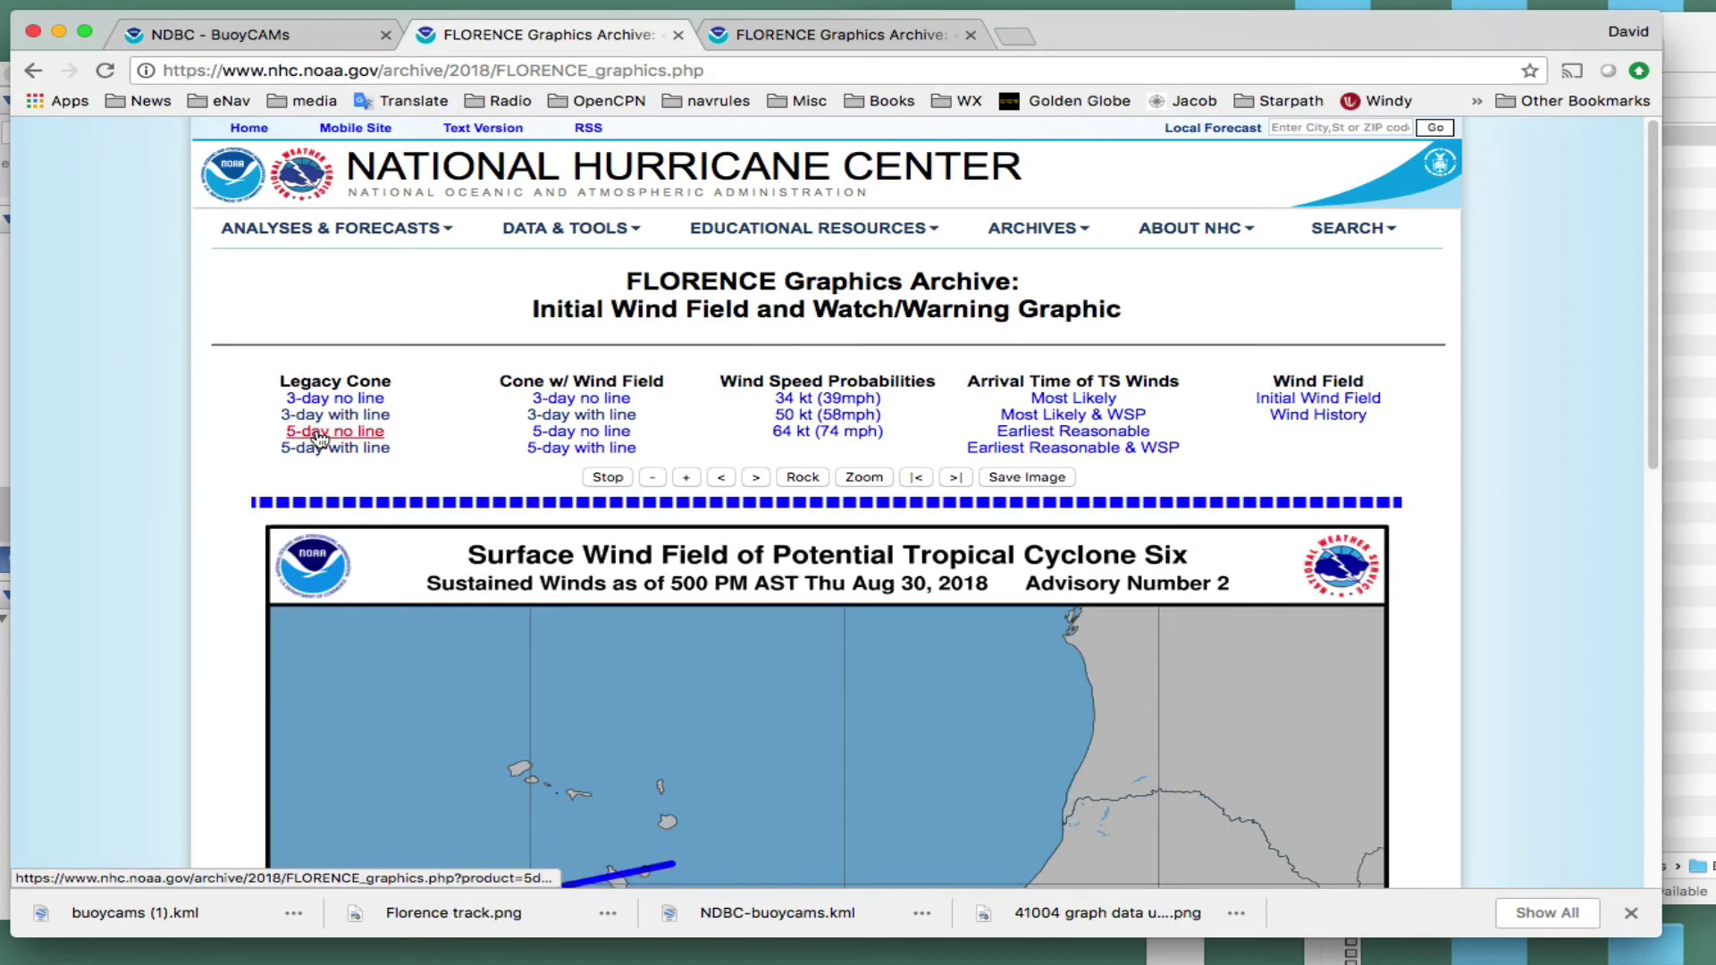
- Show Florence's 5-day cone with track line and stop its animation
click(329, 448)
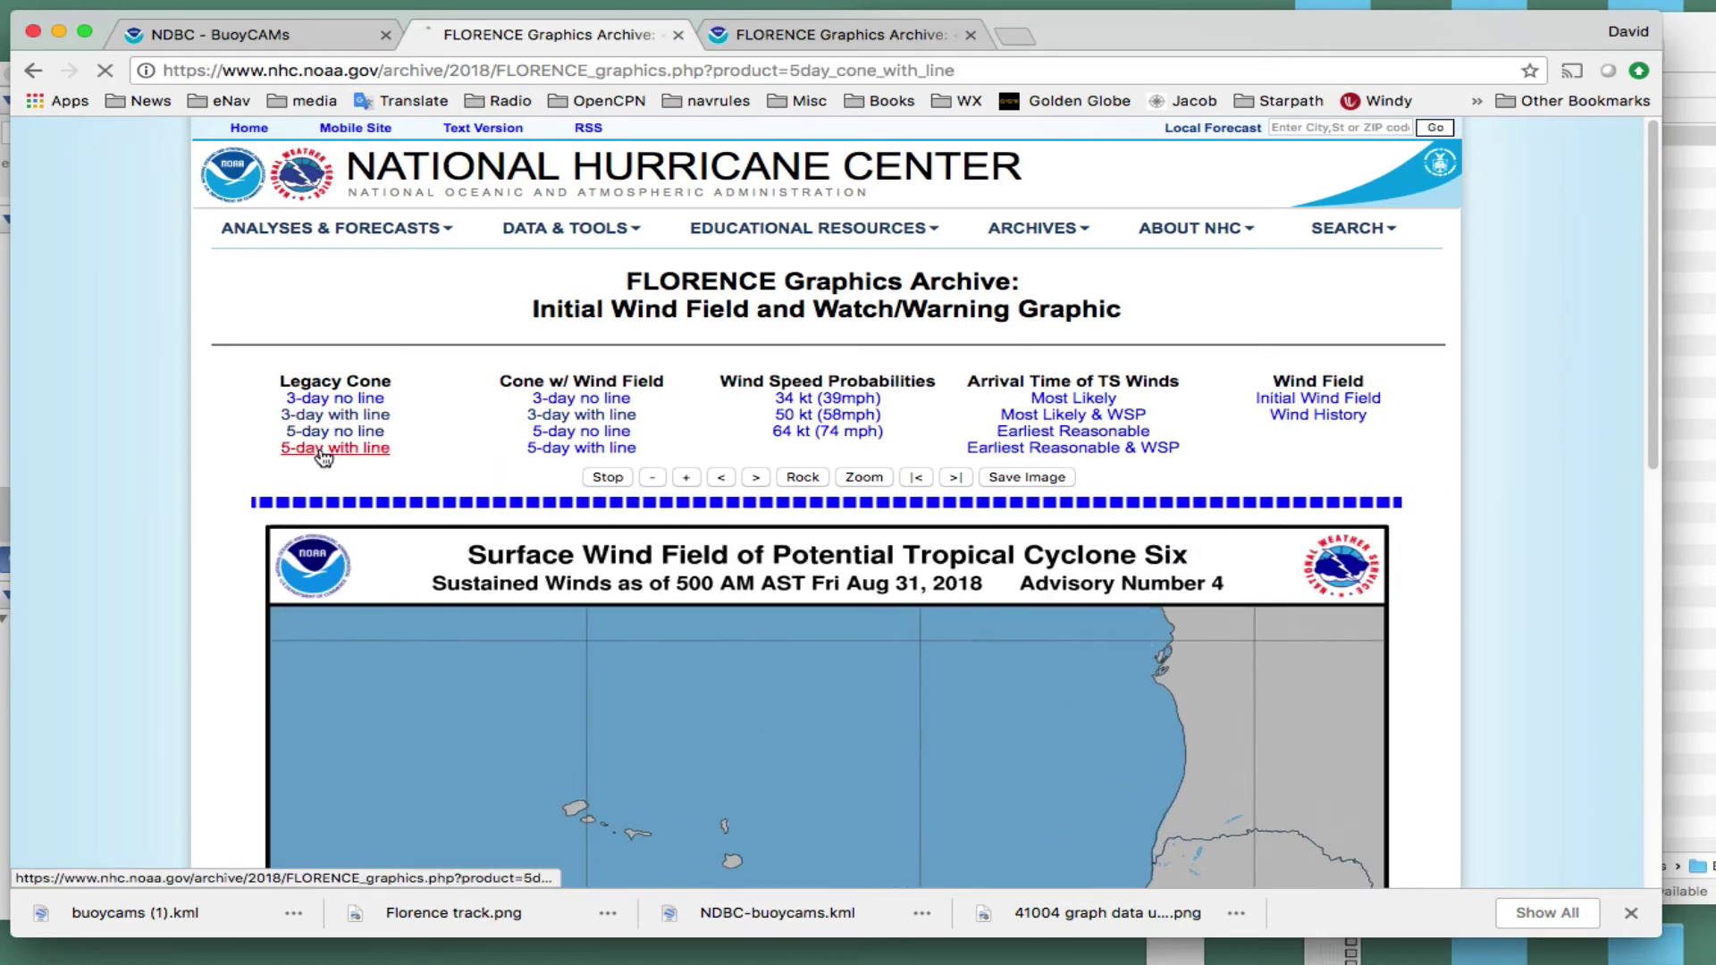
scroll(1050, 616, down, 5)
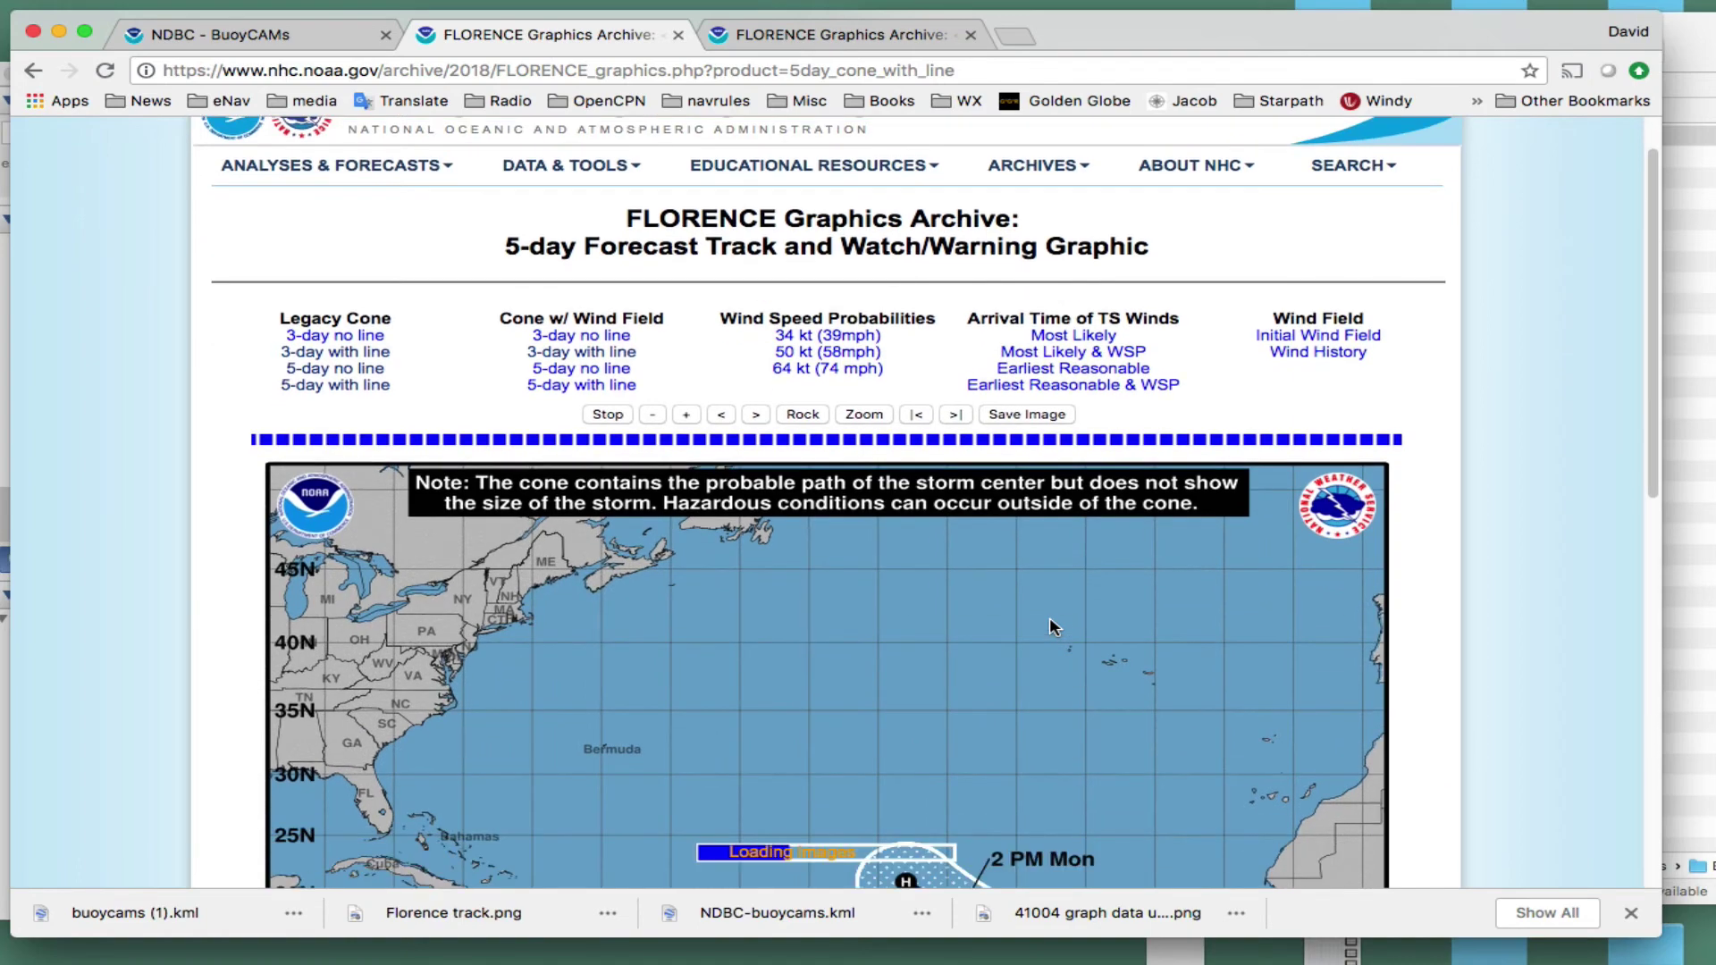
scroll(1052, 629, down, 4)
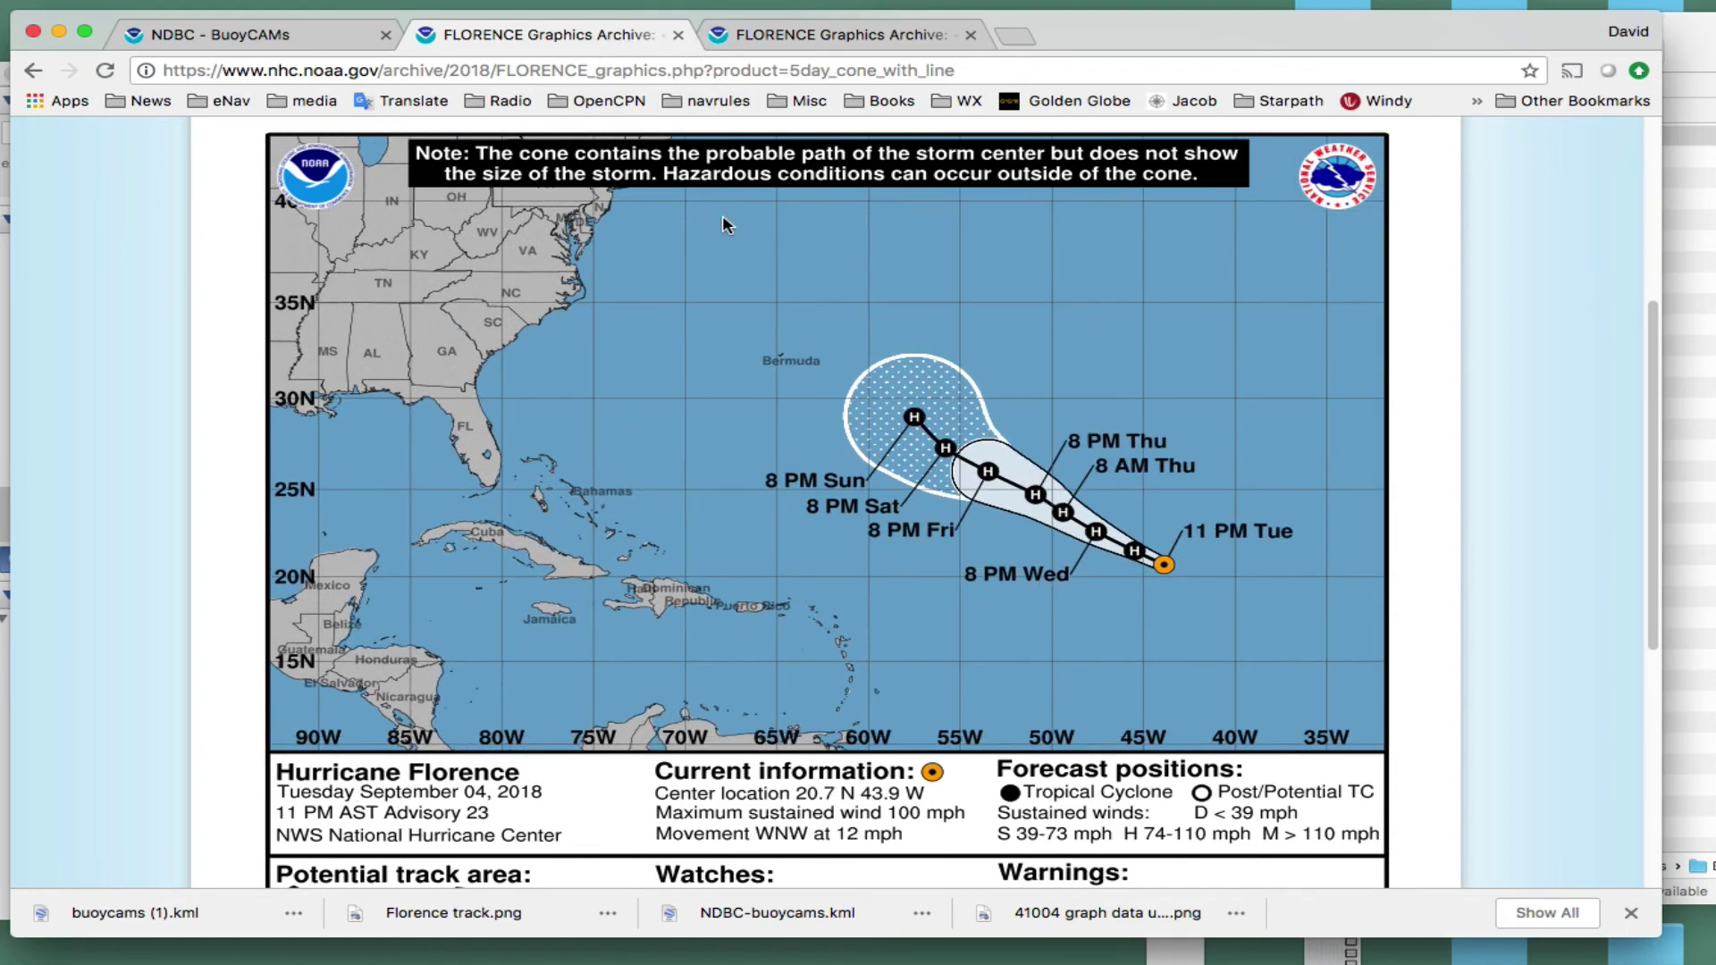
scroll(712, 258, up, 3)
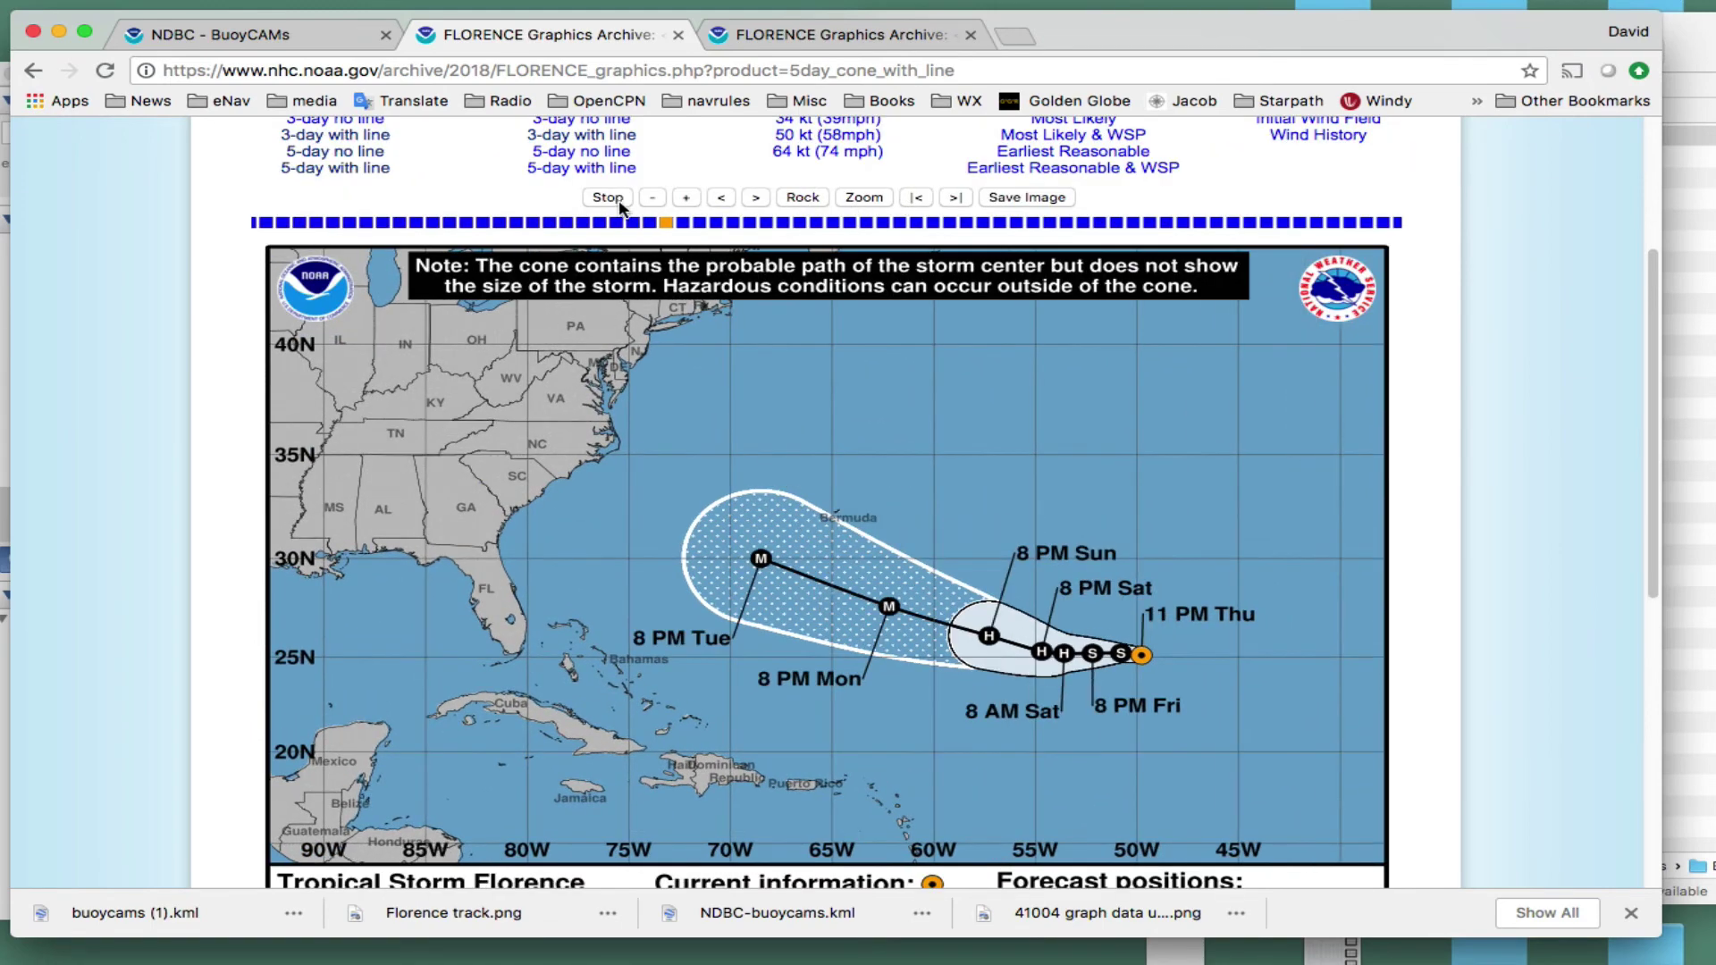
click(619, 198)
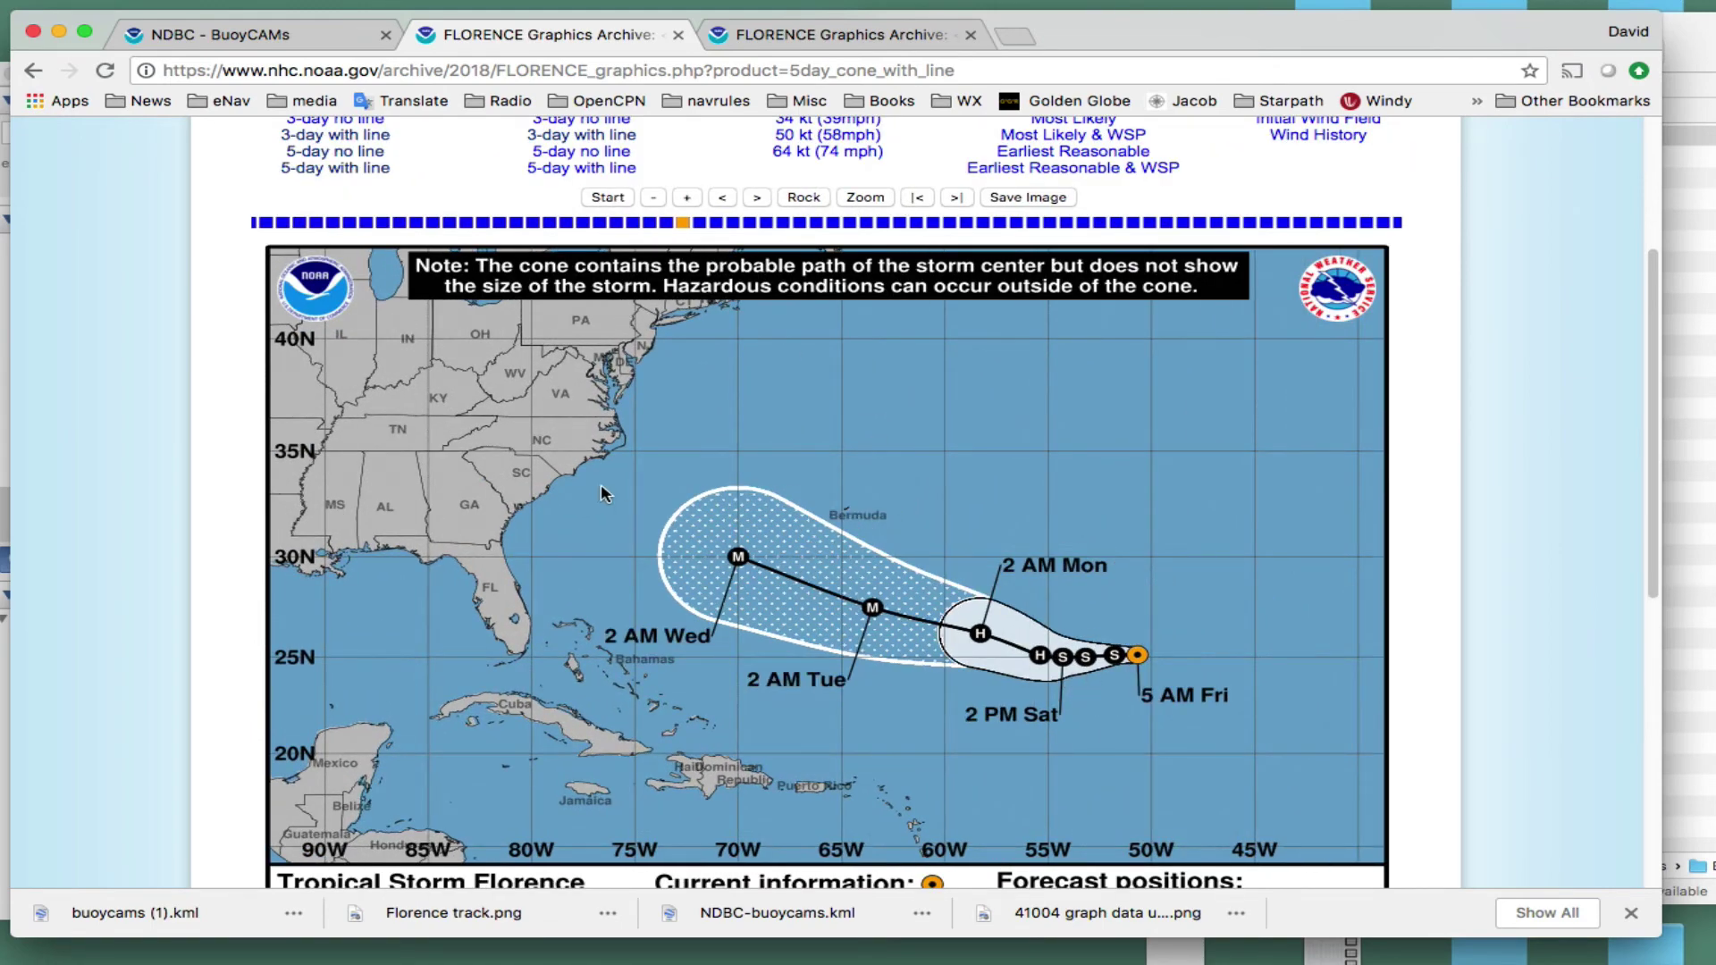
- Step the forecast cone forward to the 5 AM Sun advisory aimed at the Carolinas
click(918, 36)
click(618, 28)
click(760, 196)
click(758, 197)
click(758, 197)
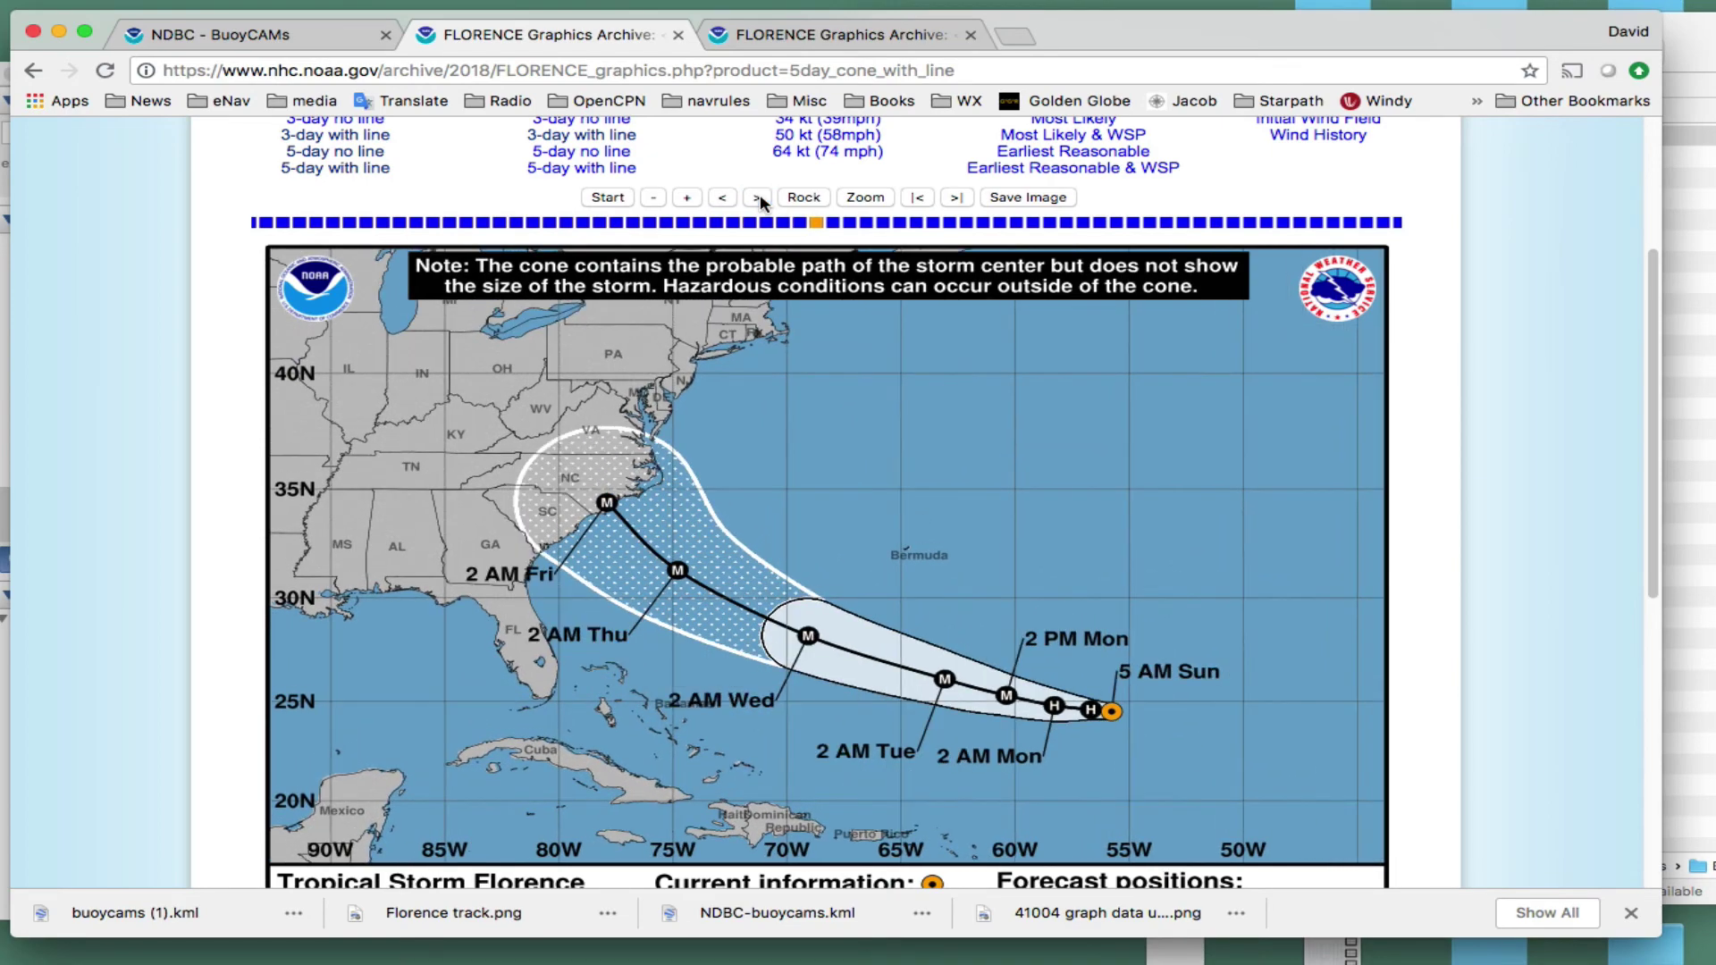